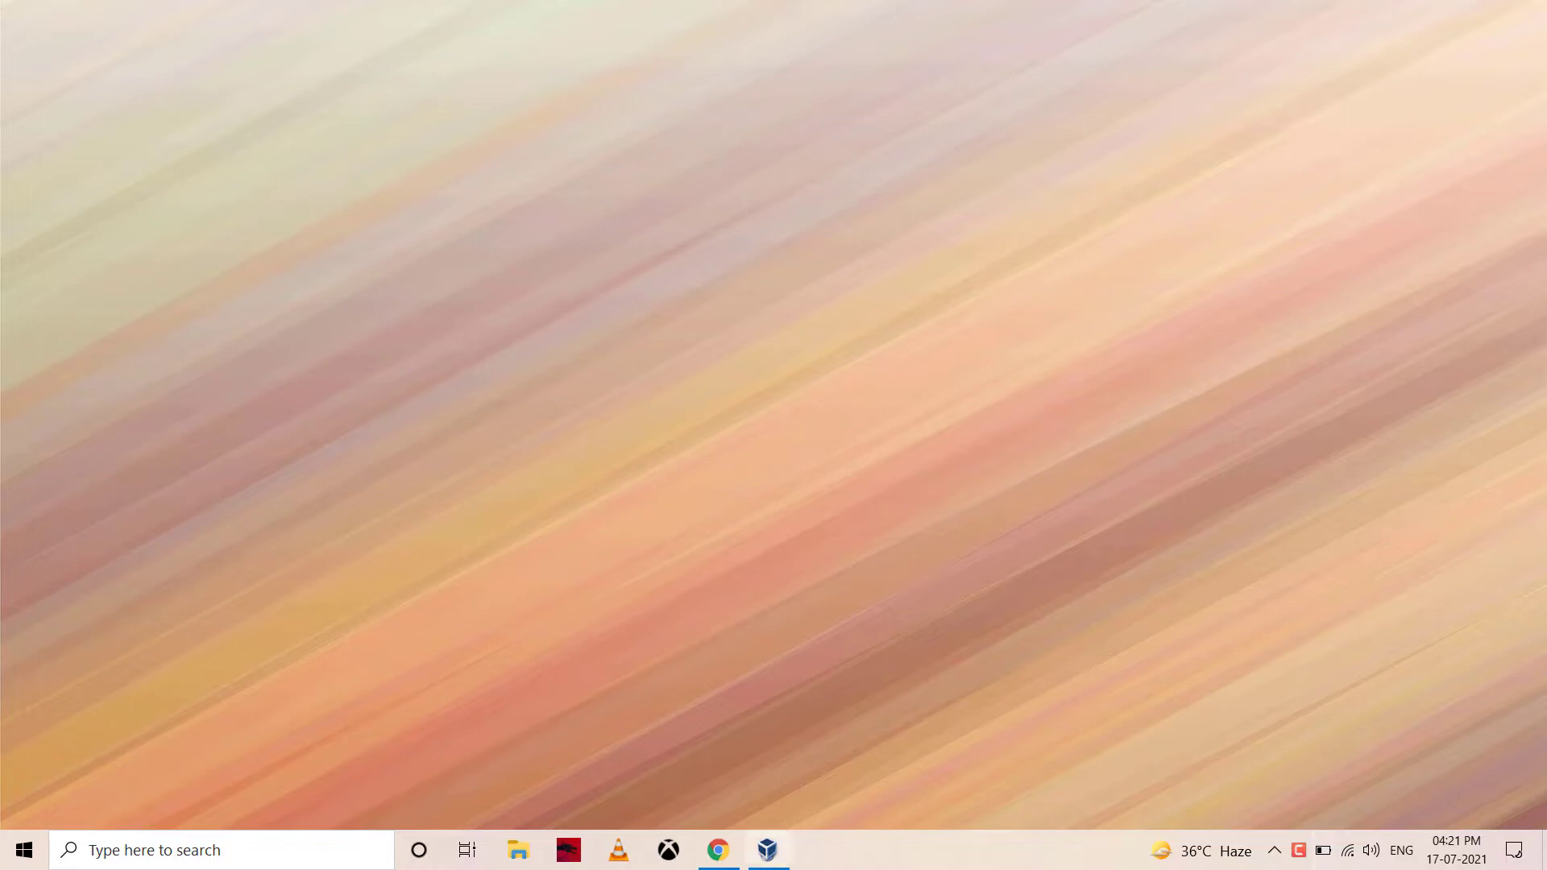
# In Chrome's ubuntu.com tab, start downloading Ubuntu Desktop 20.04 LTS from the Download menu
pyautogui.click(738, 850)
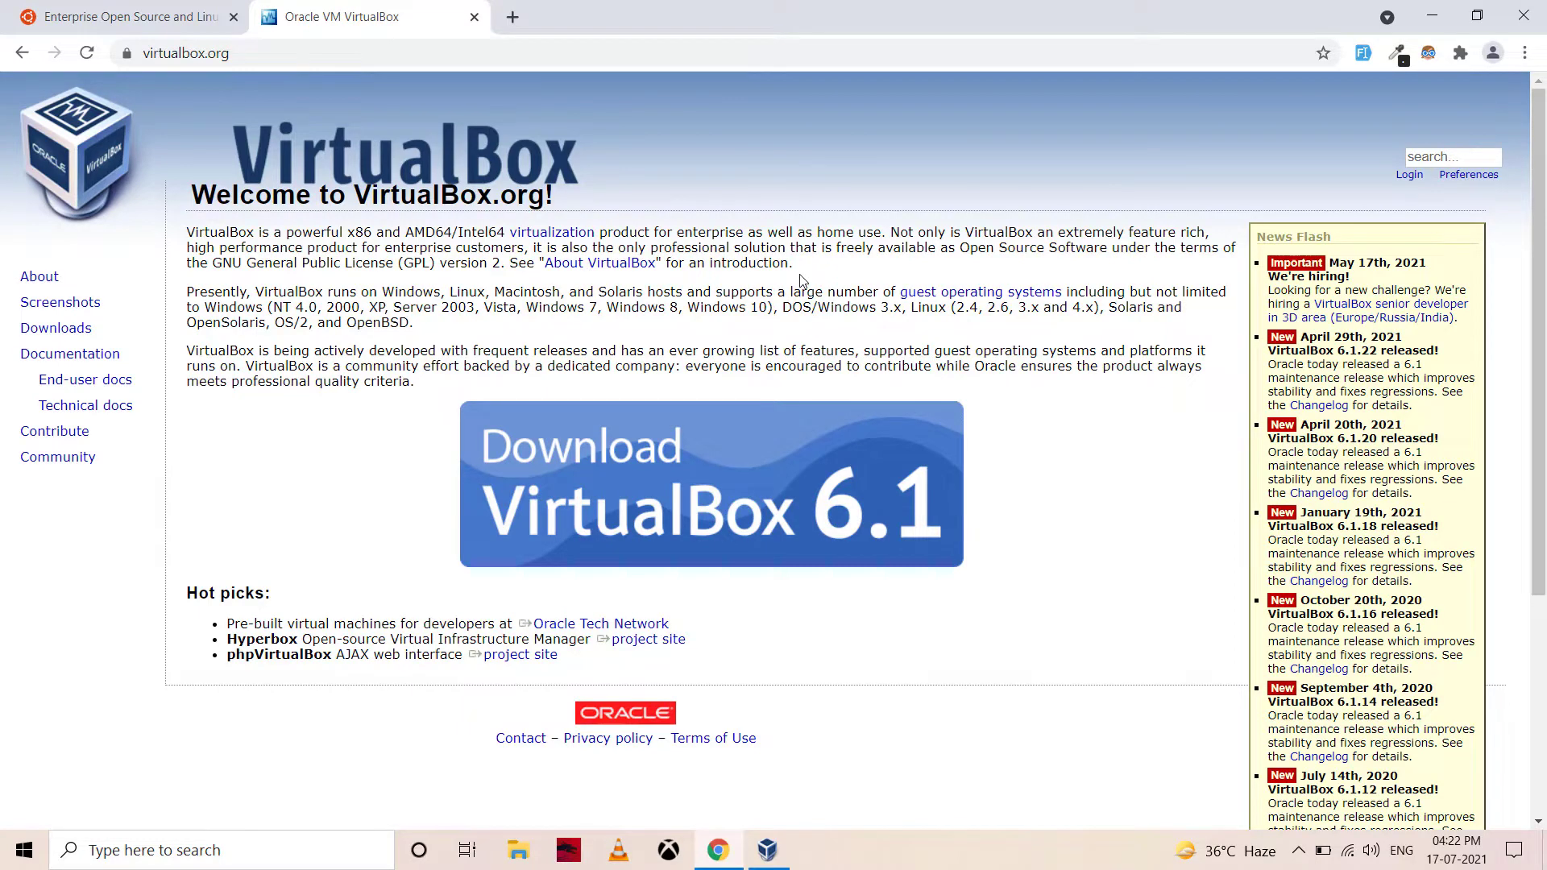
pyautogui.click(137, 23)
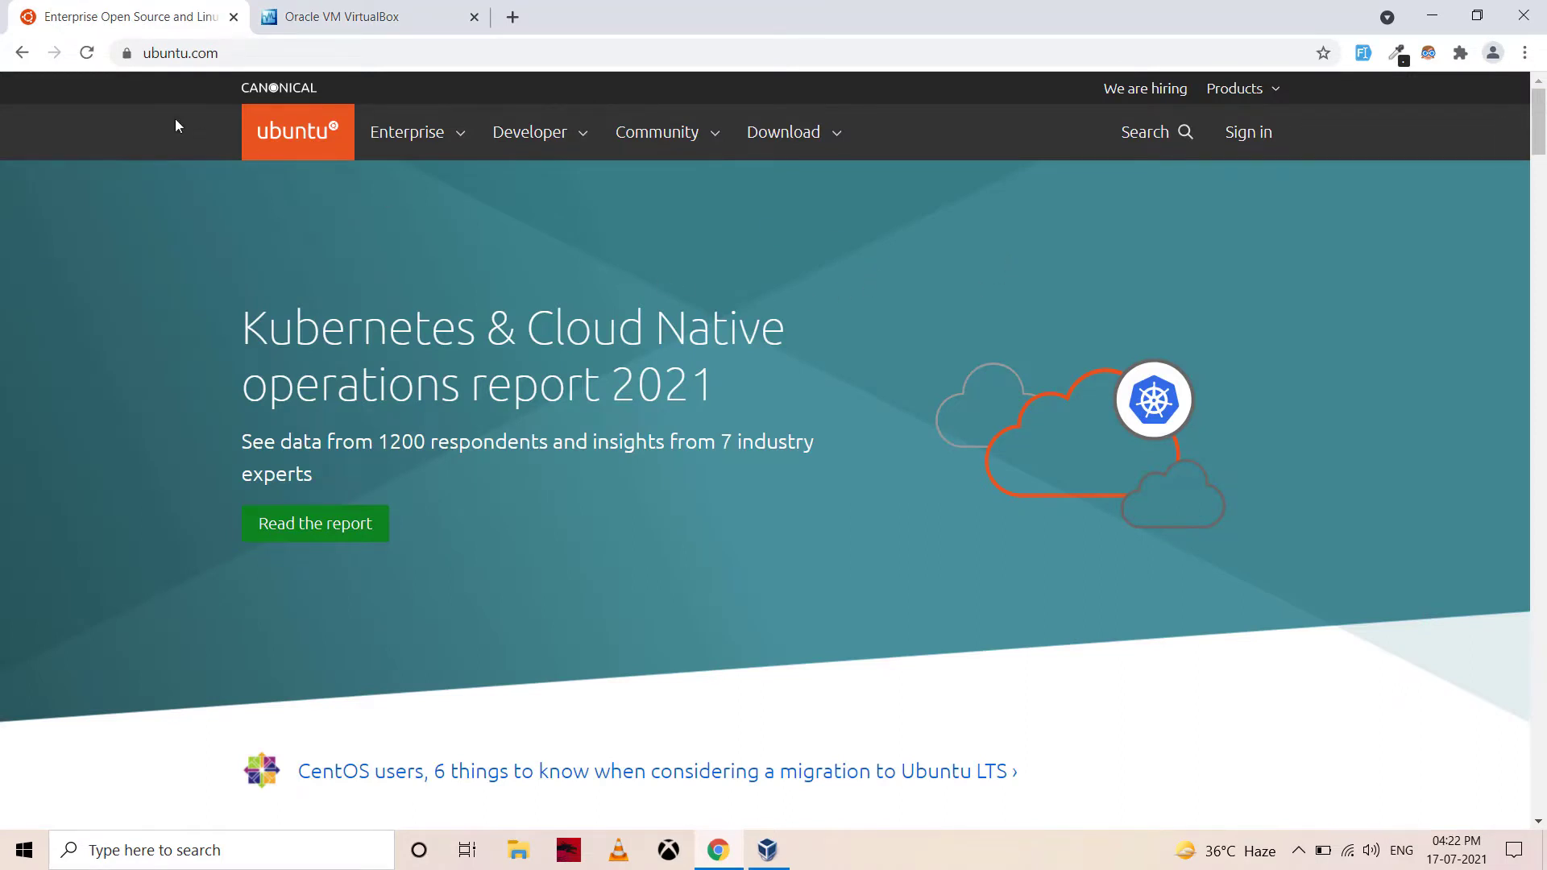
pyautogui.click(836, 150)
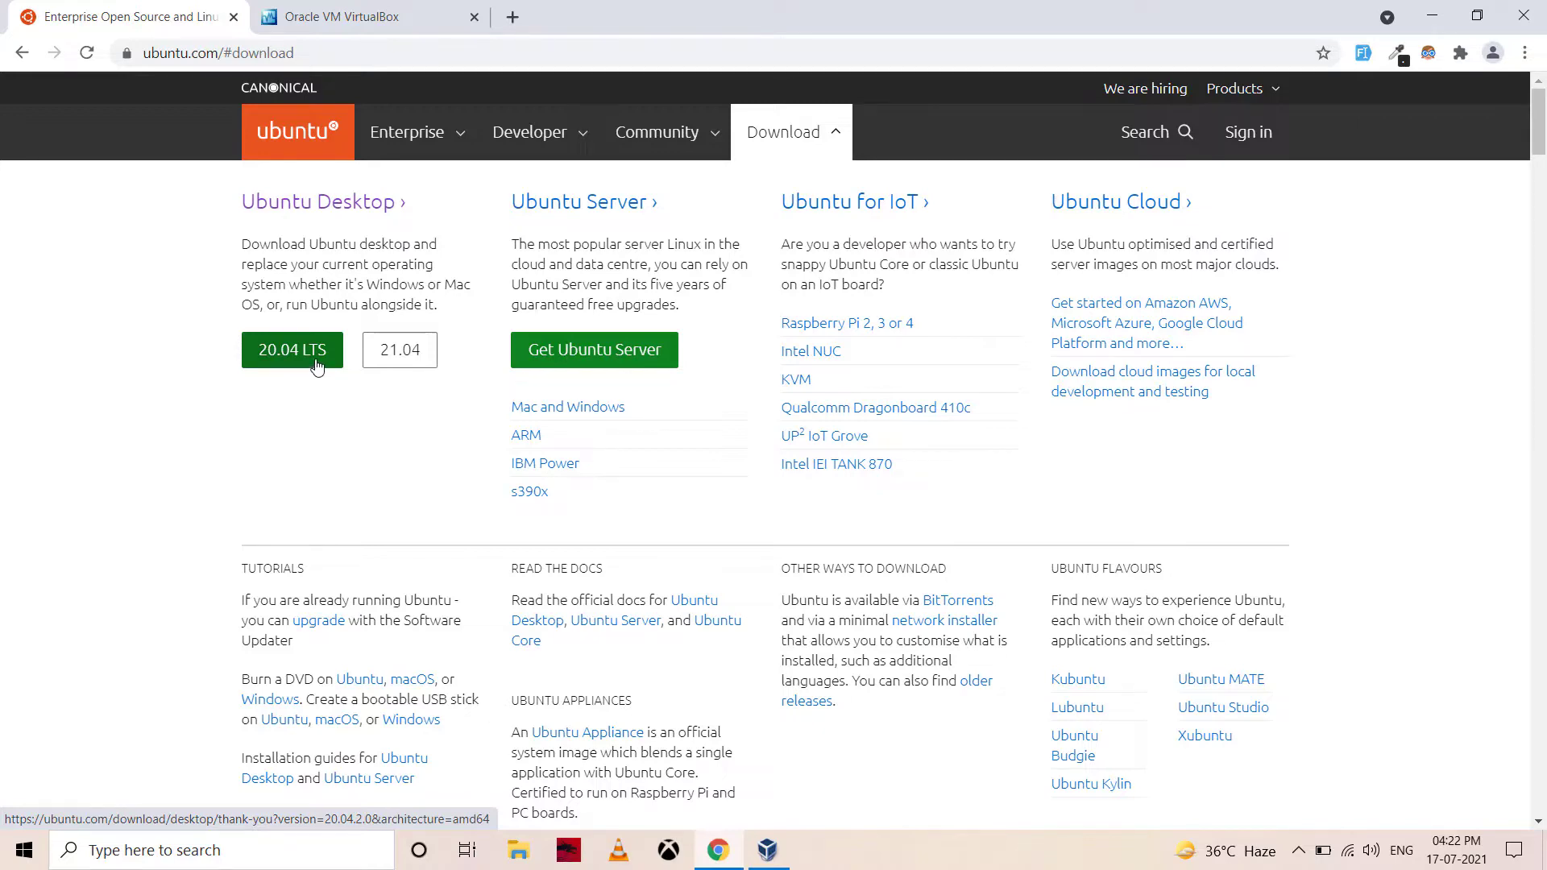
pyautogui.click(316, 367)
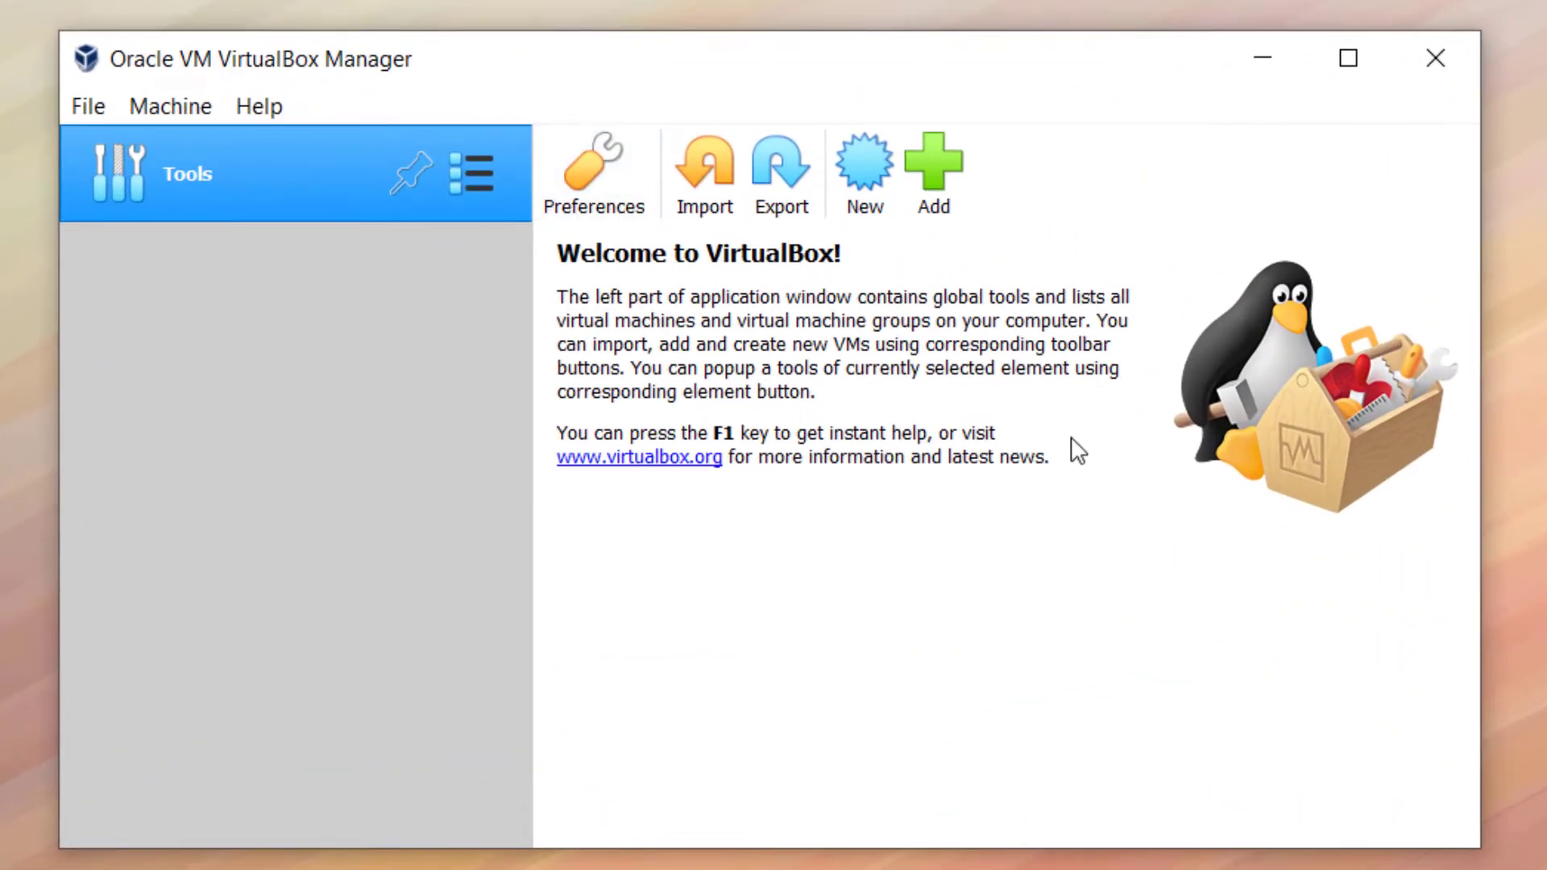
# Create a new VM named 'Ubuntu 20.04 LTS' with type Linux and version Ubuntu (64-bit)
pyautogui.click(878, 196)
pyautogui.write('U')
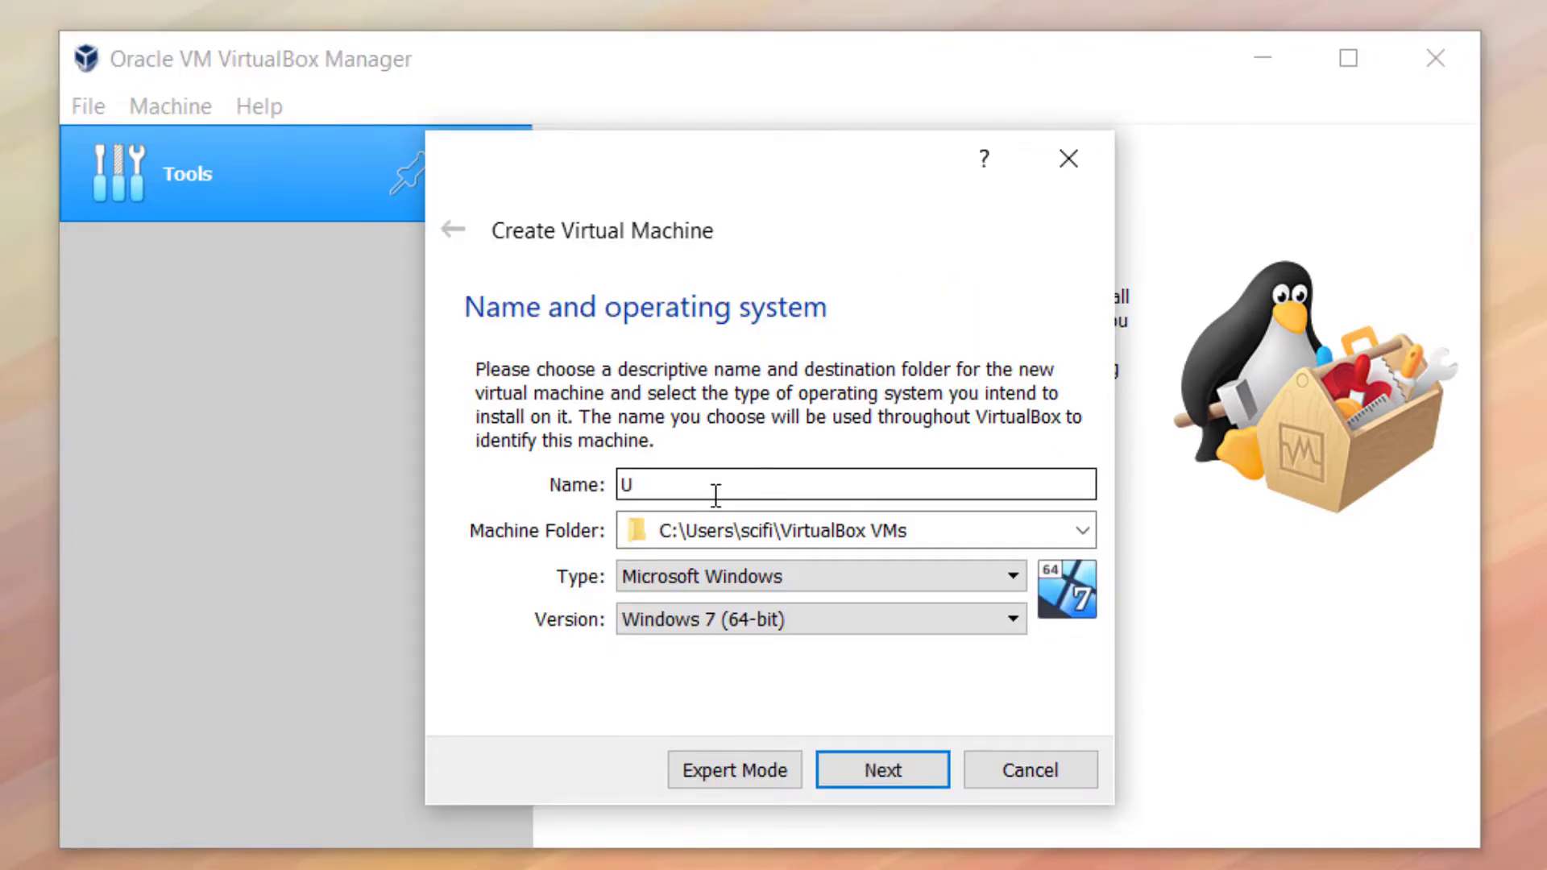
pyautogui.write('buntu')
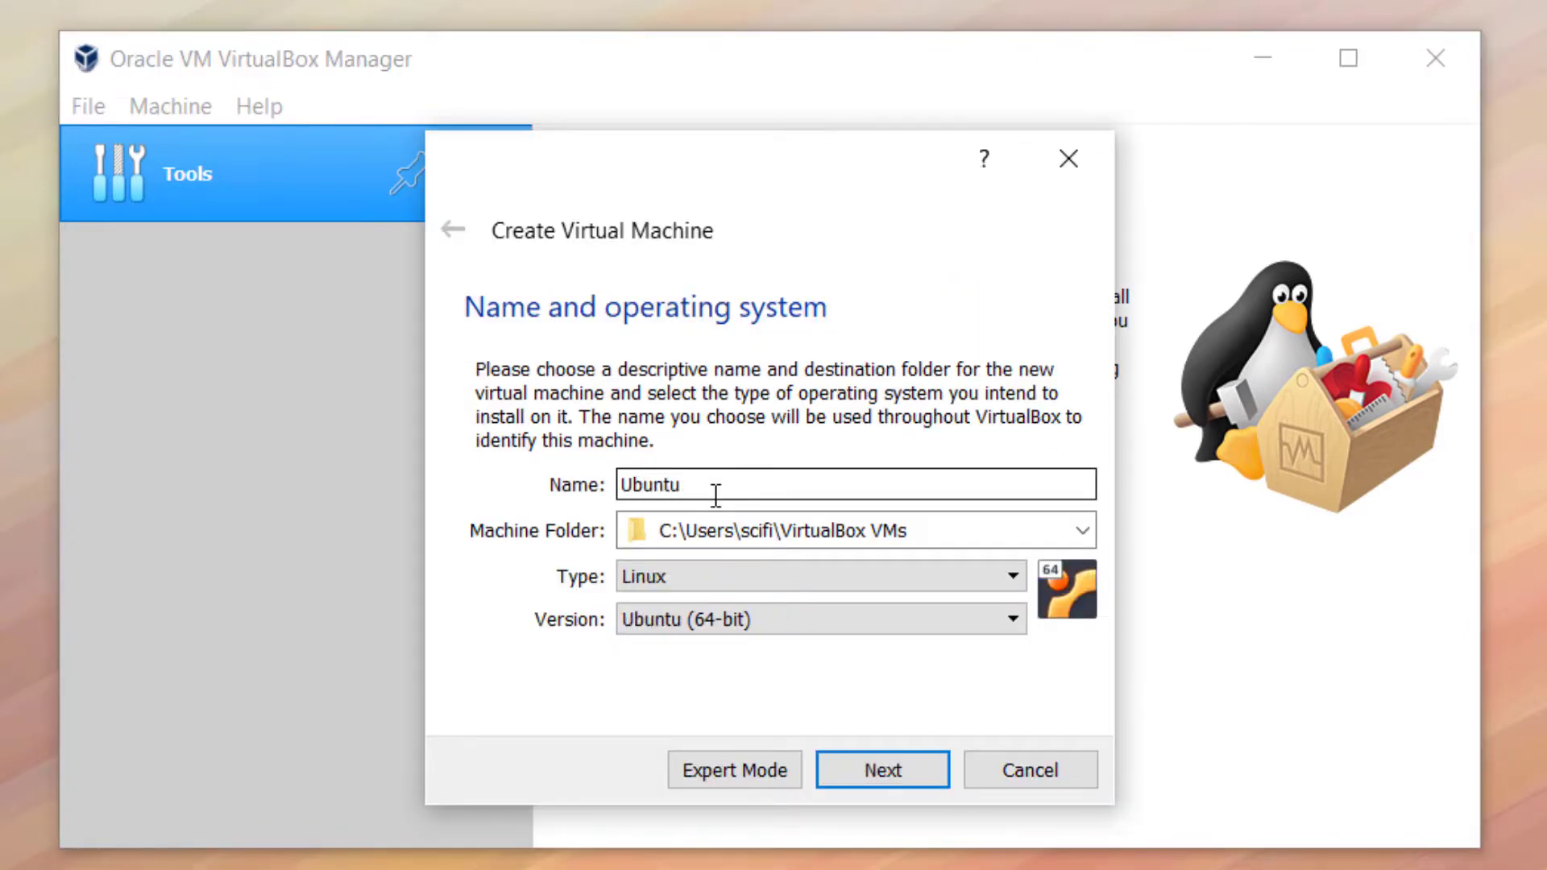
pyautogui.write(' 20.04 LTS')
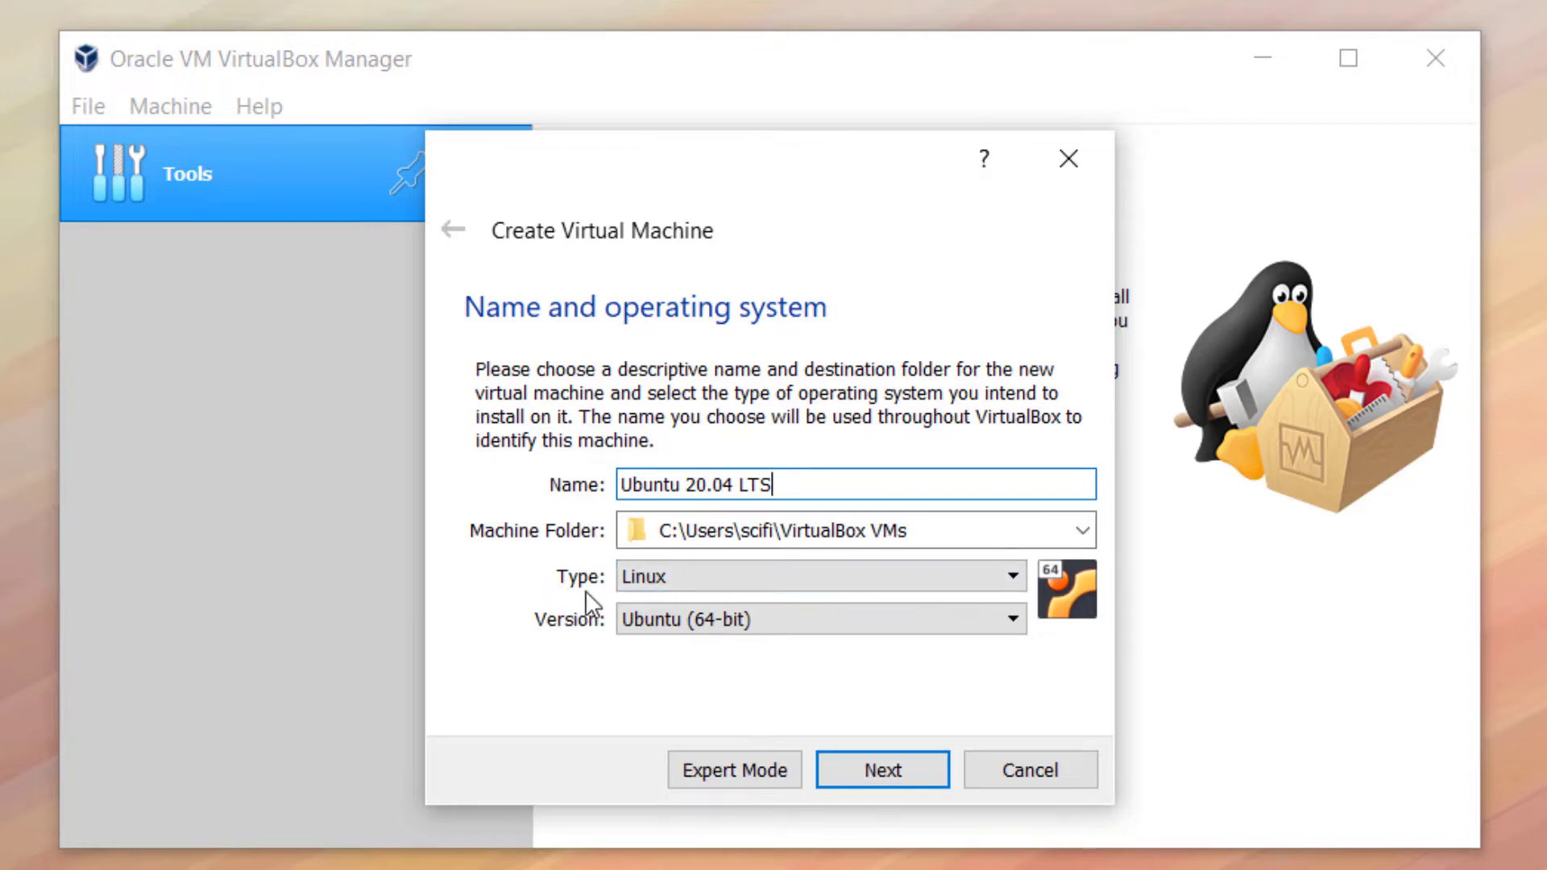
pyautogui.click(670, 583)
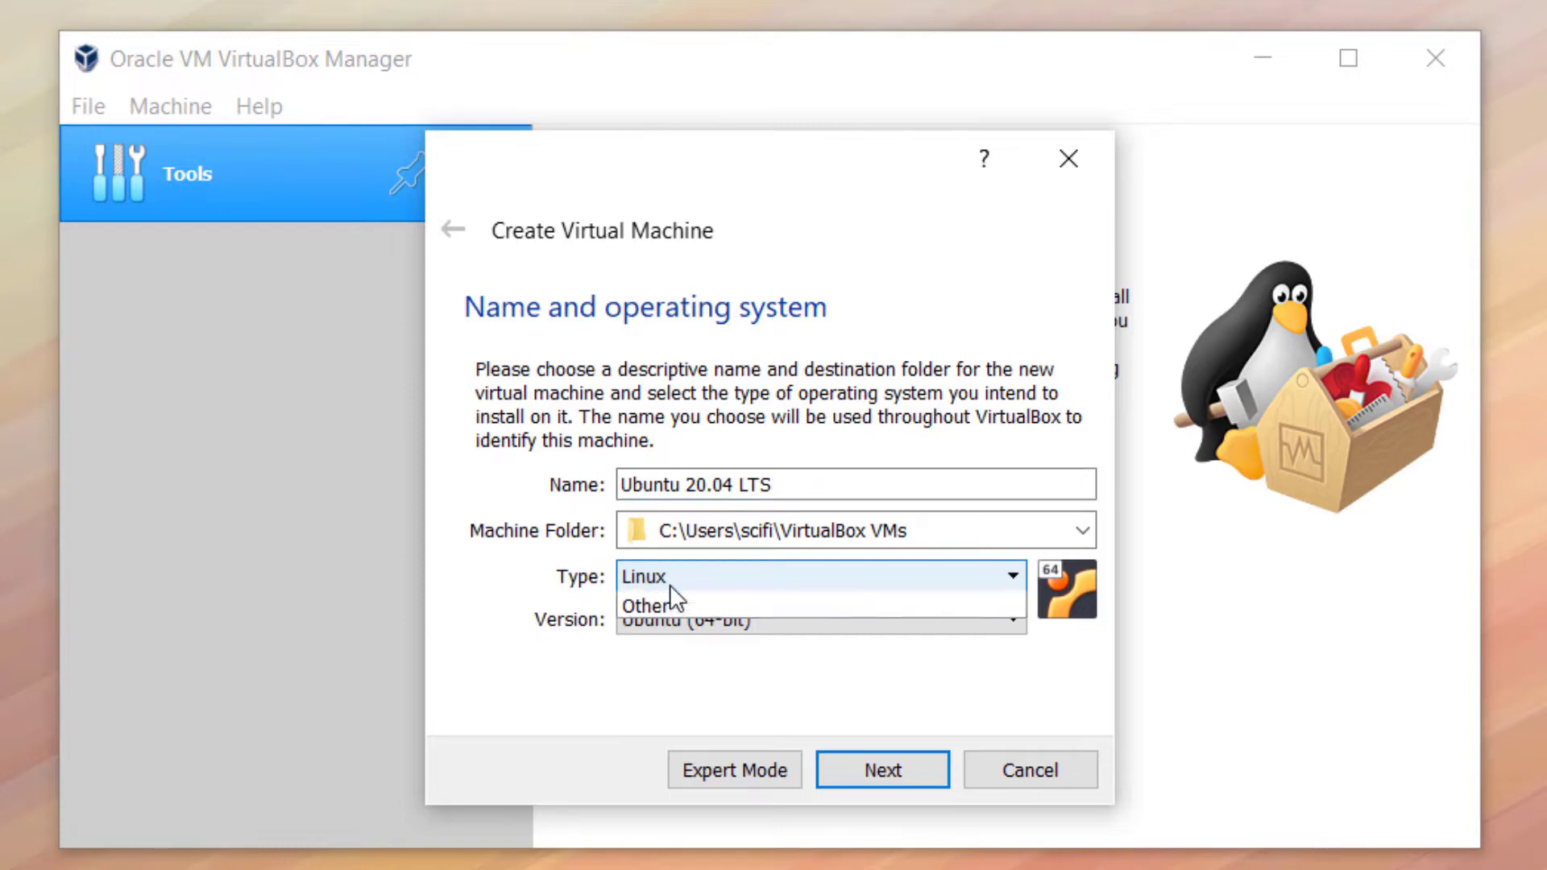
pyautogui.click(746, 573)
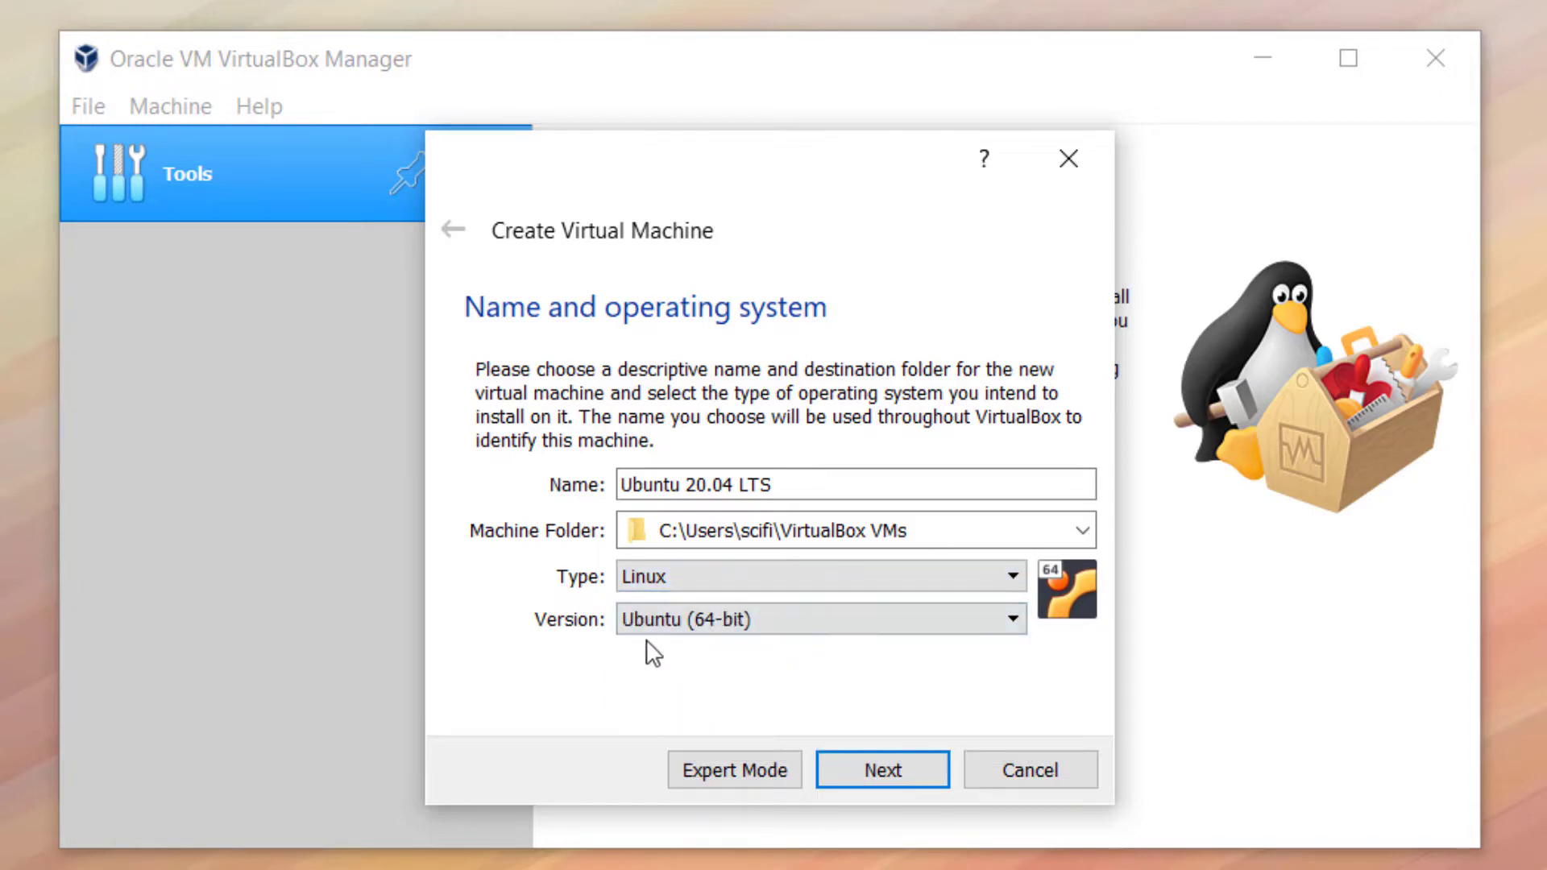
pyautogui.click(683, 629)
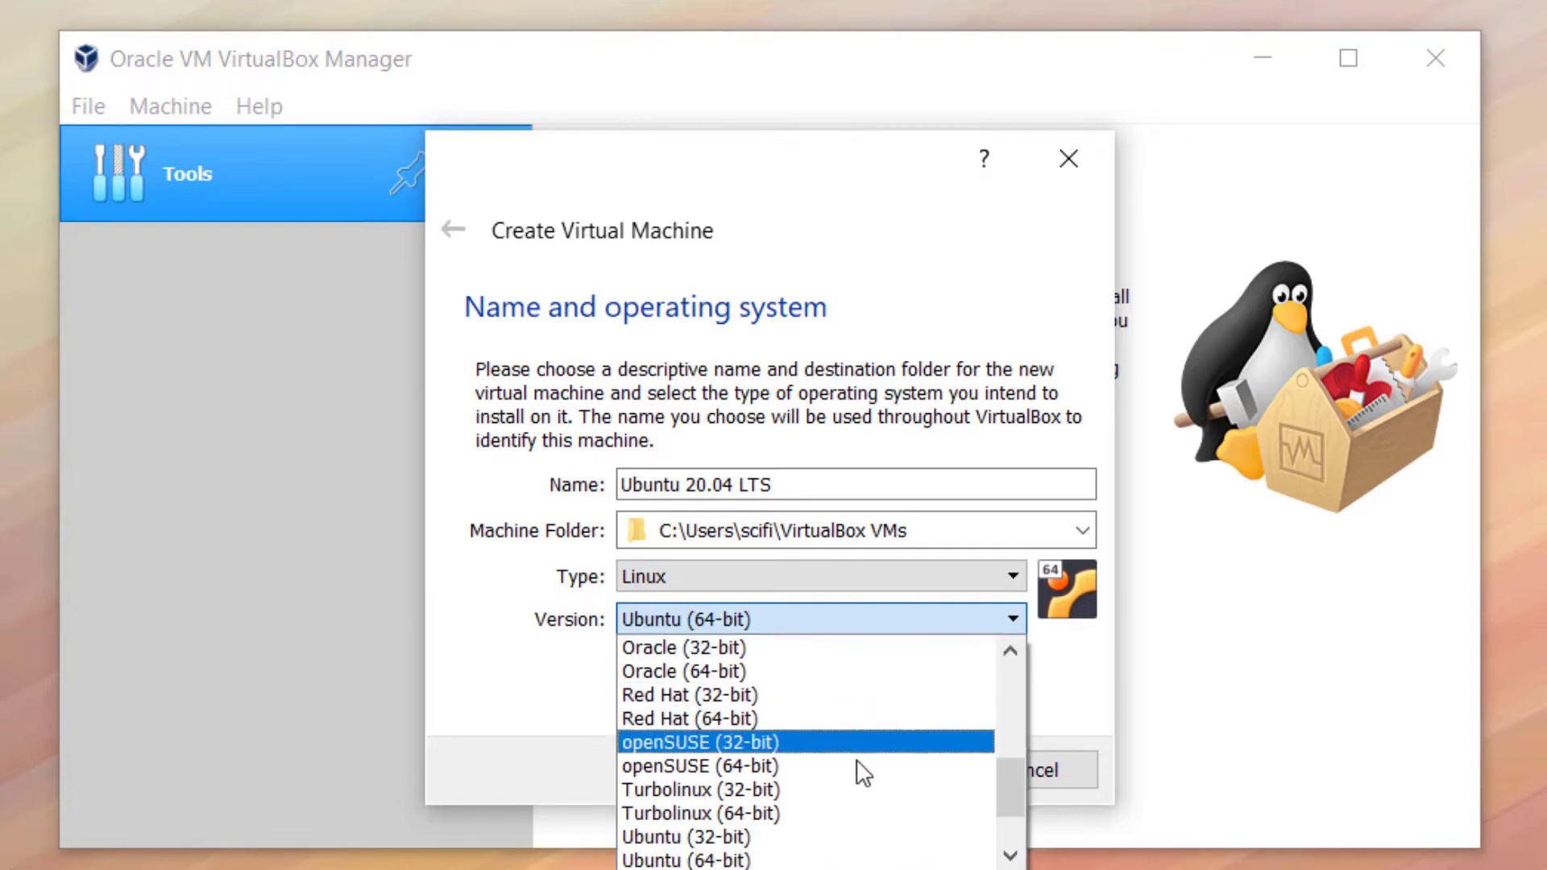
pyautogui.click(638, 861)
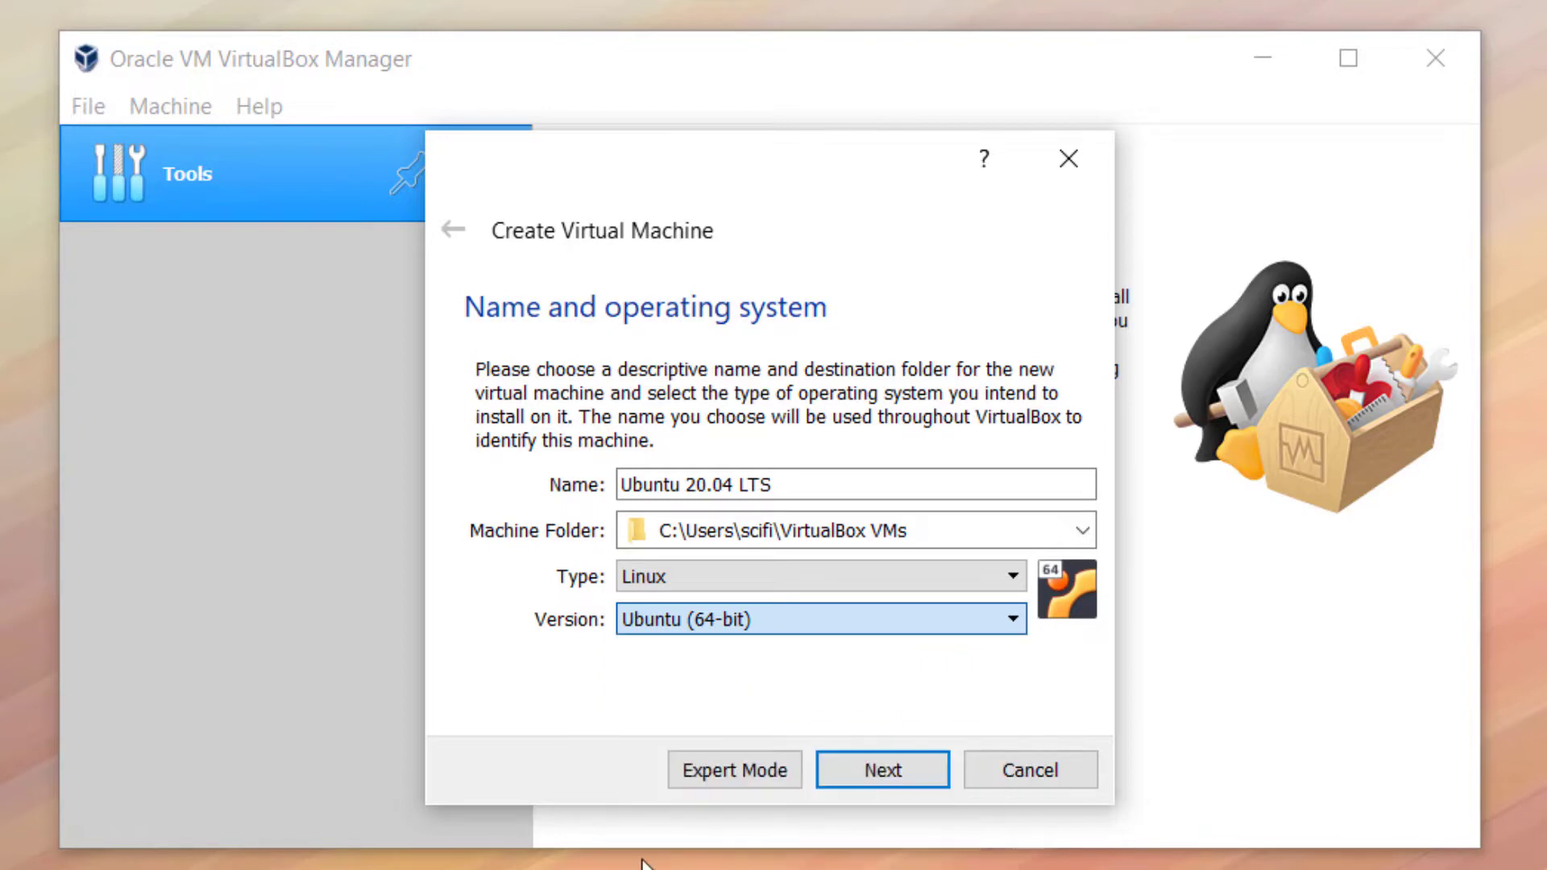
# On the memory size step, drag the RAM slider up to 10479 MB
pyautogui.click(915, 771)
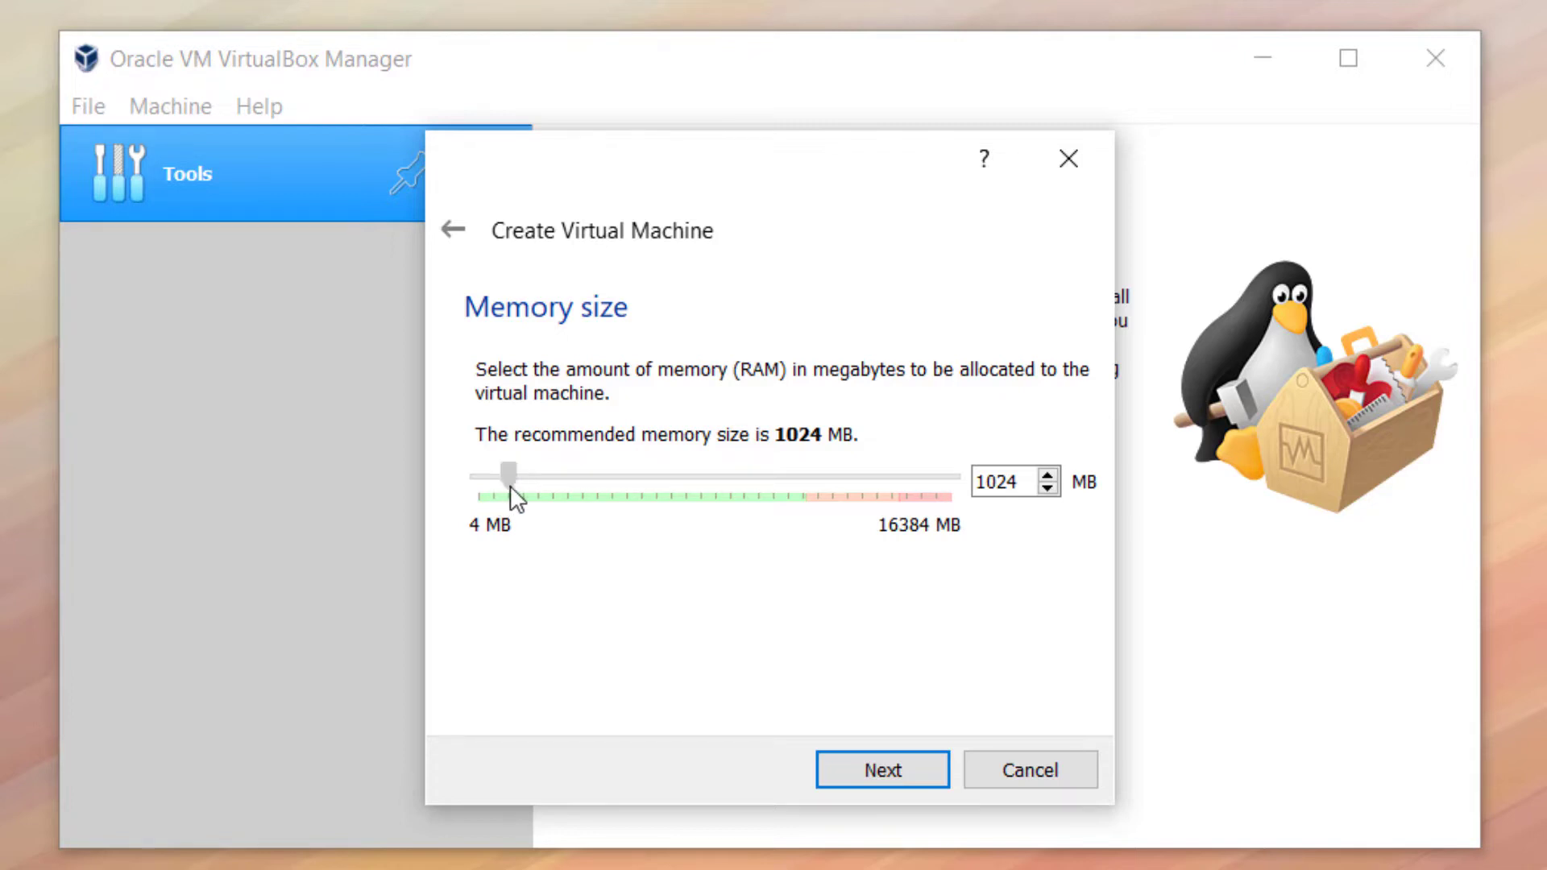
pyautogui.moveTo(512, 485); pyautogui.dragTo(783, 509)
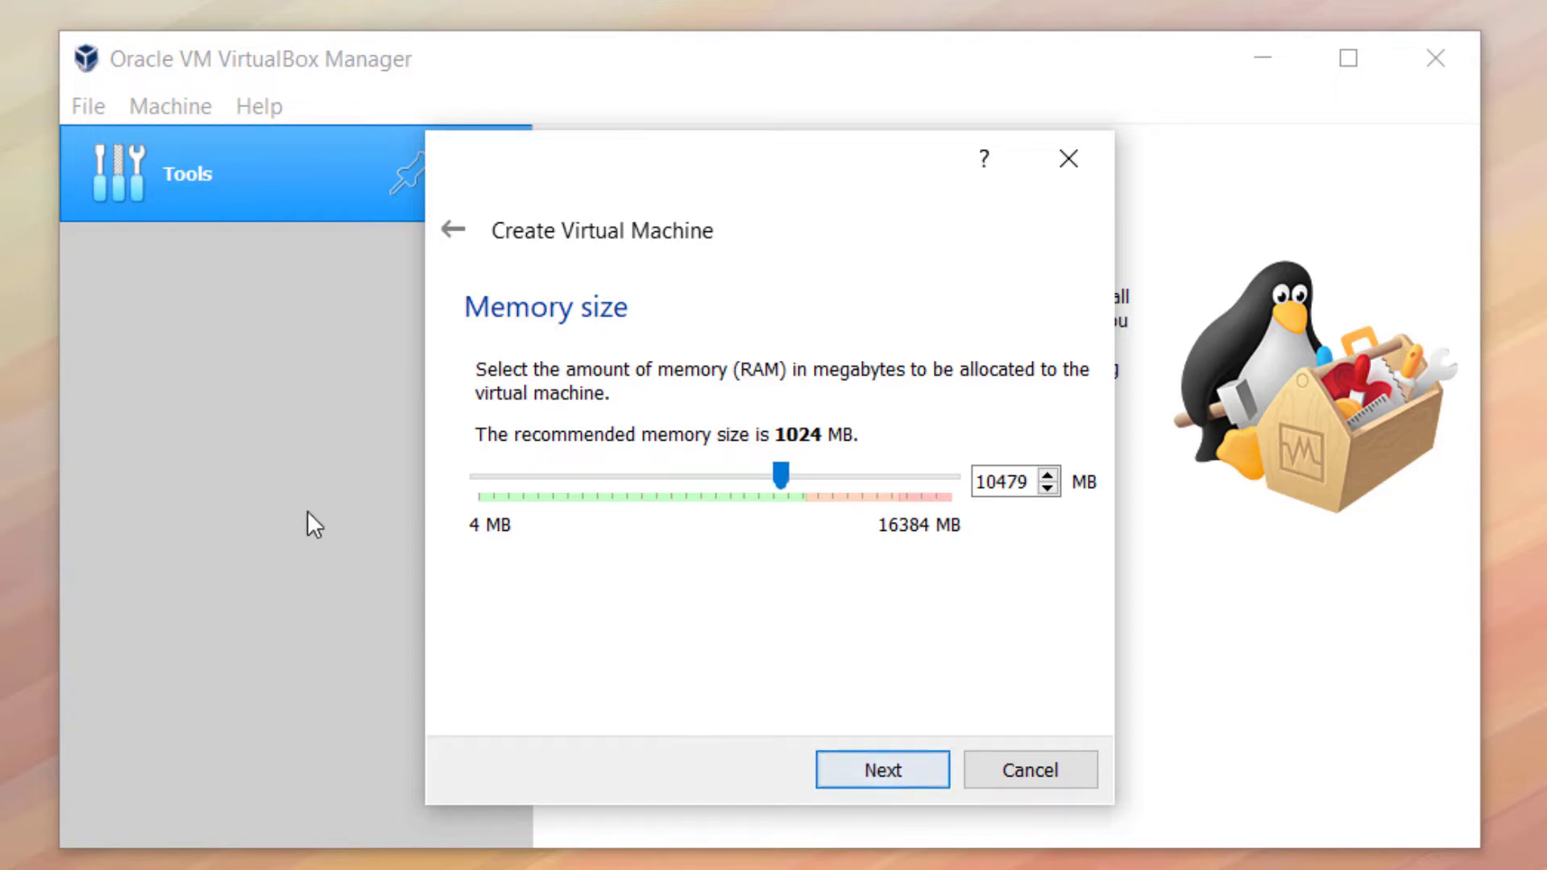
# Finish the VM with a new 10.00 GB dynamically allocated VDI virtual hard disk
pyautogui.click(863, 779)
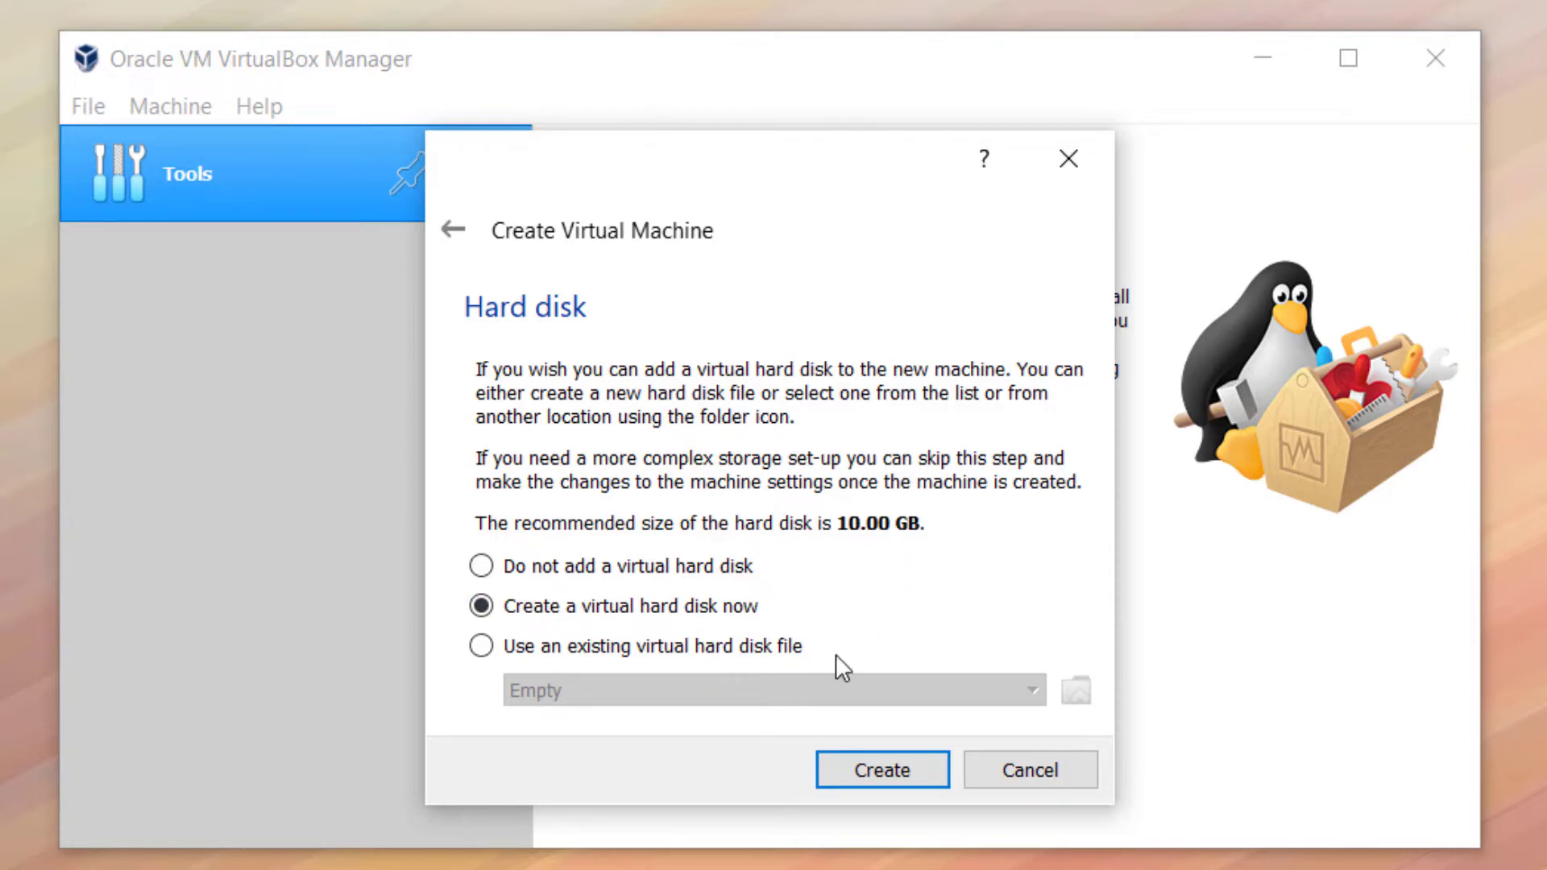
pyautogui.click(910, 777)
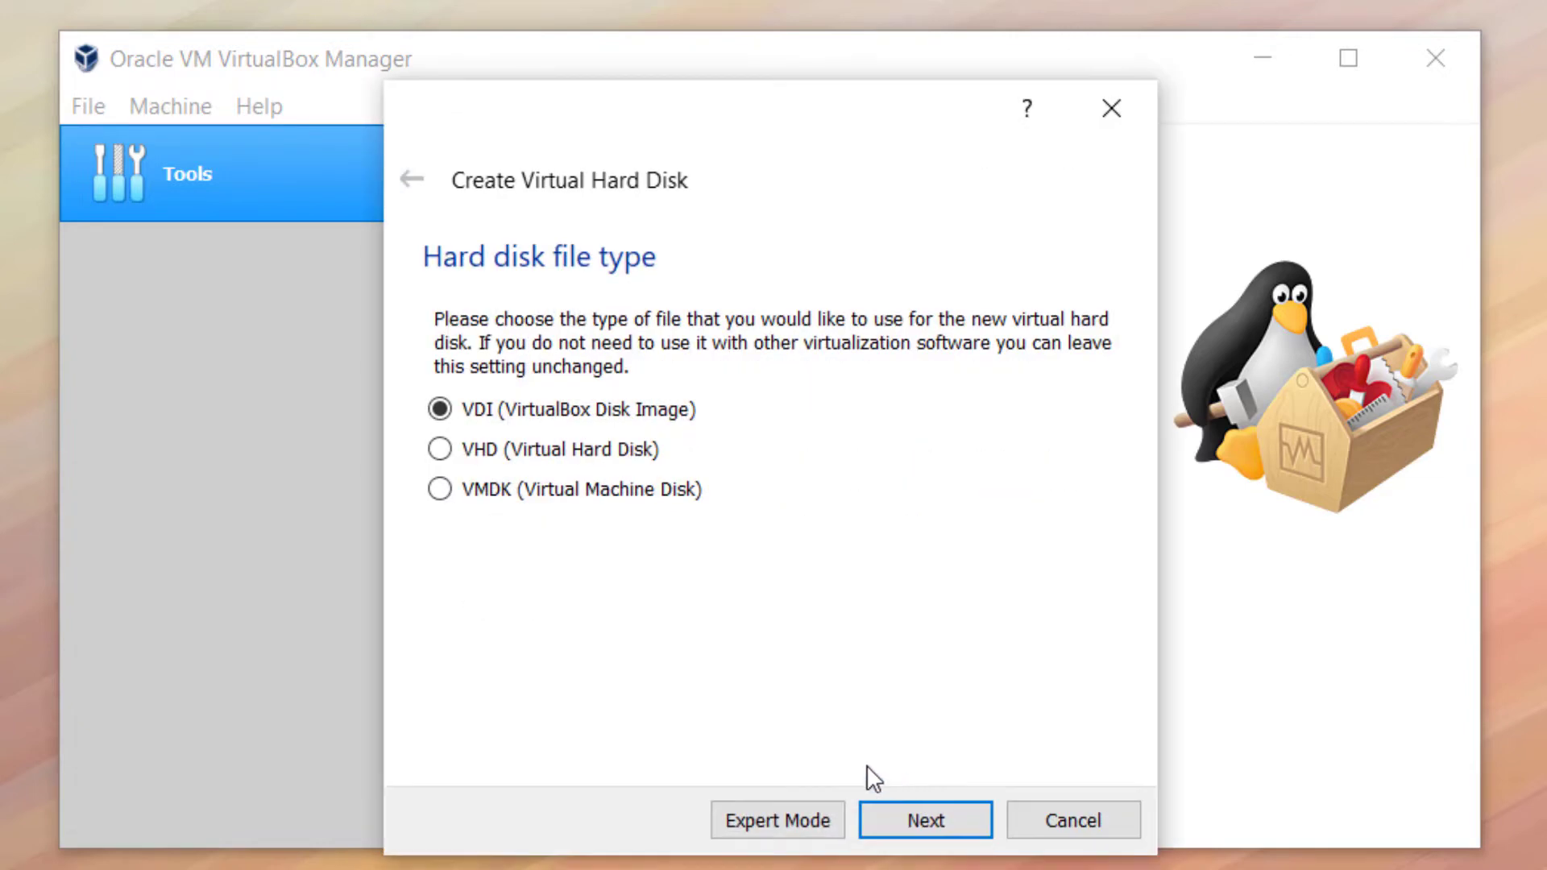
pyautogui.click(925, 819)
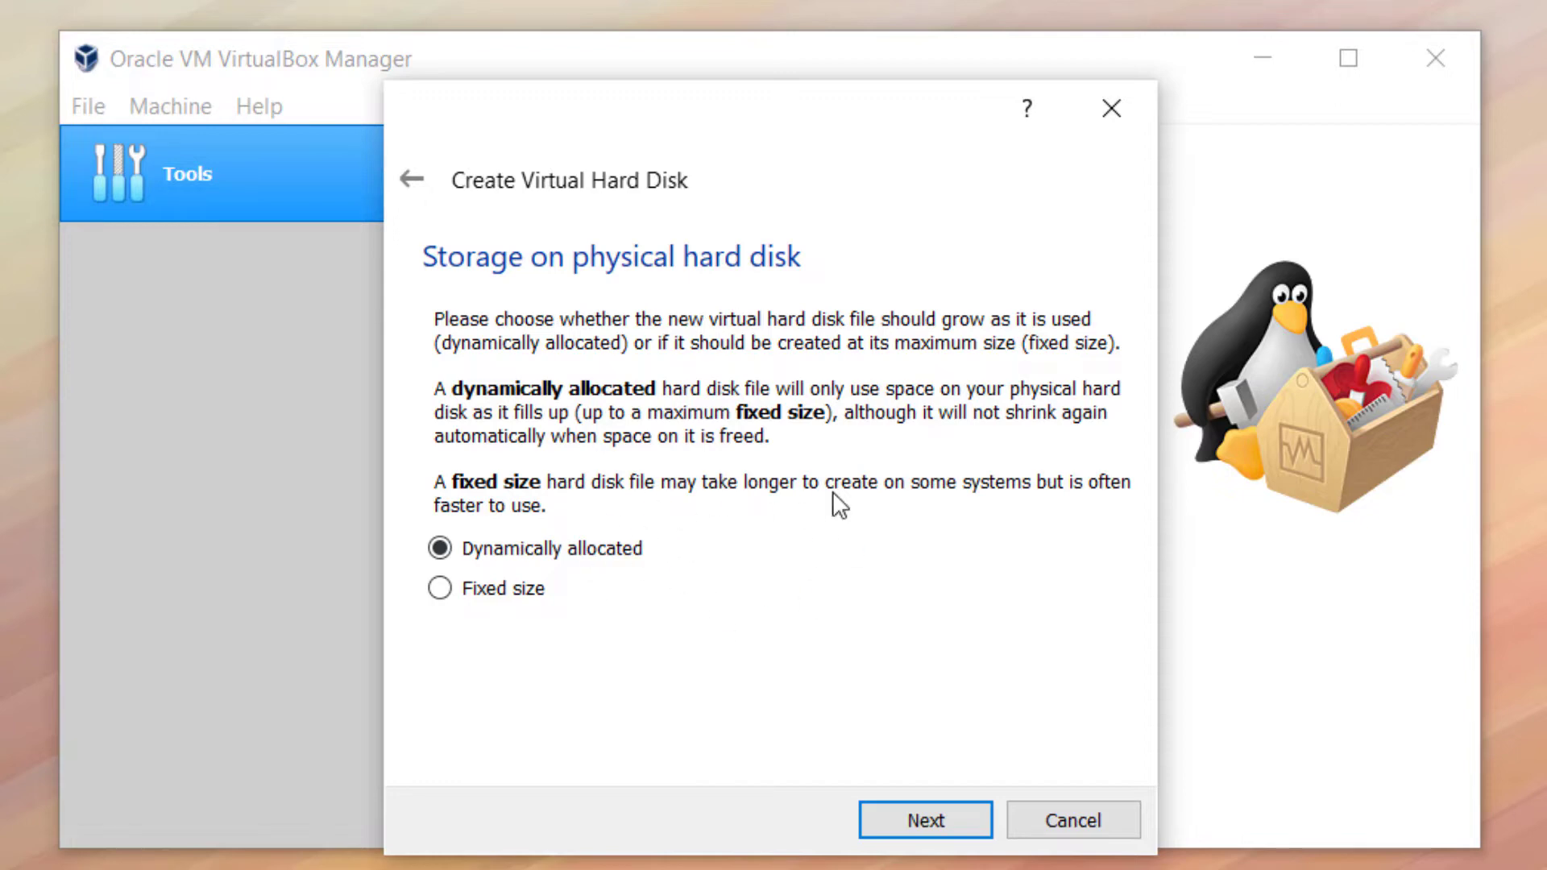
pyautogui.click(944, 819)
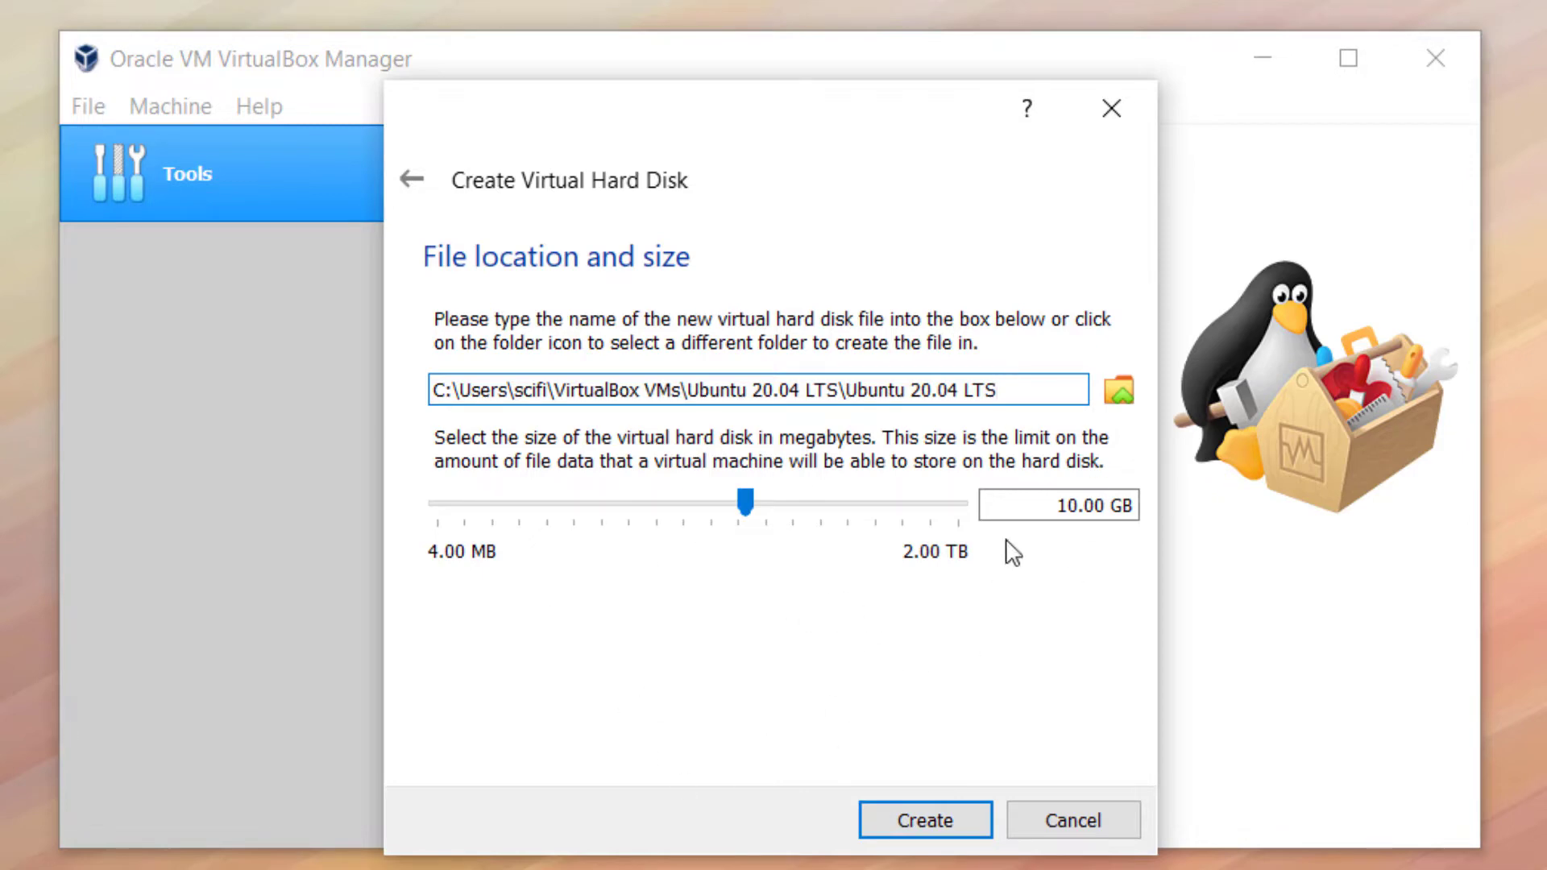
pyautogui.click(960, 817)
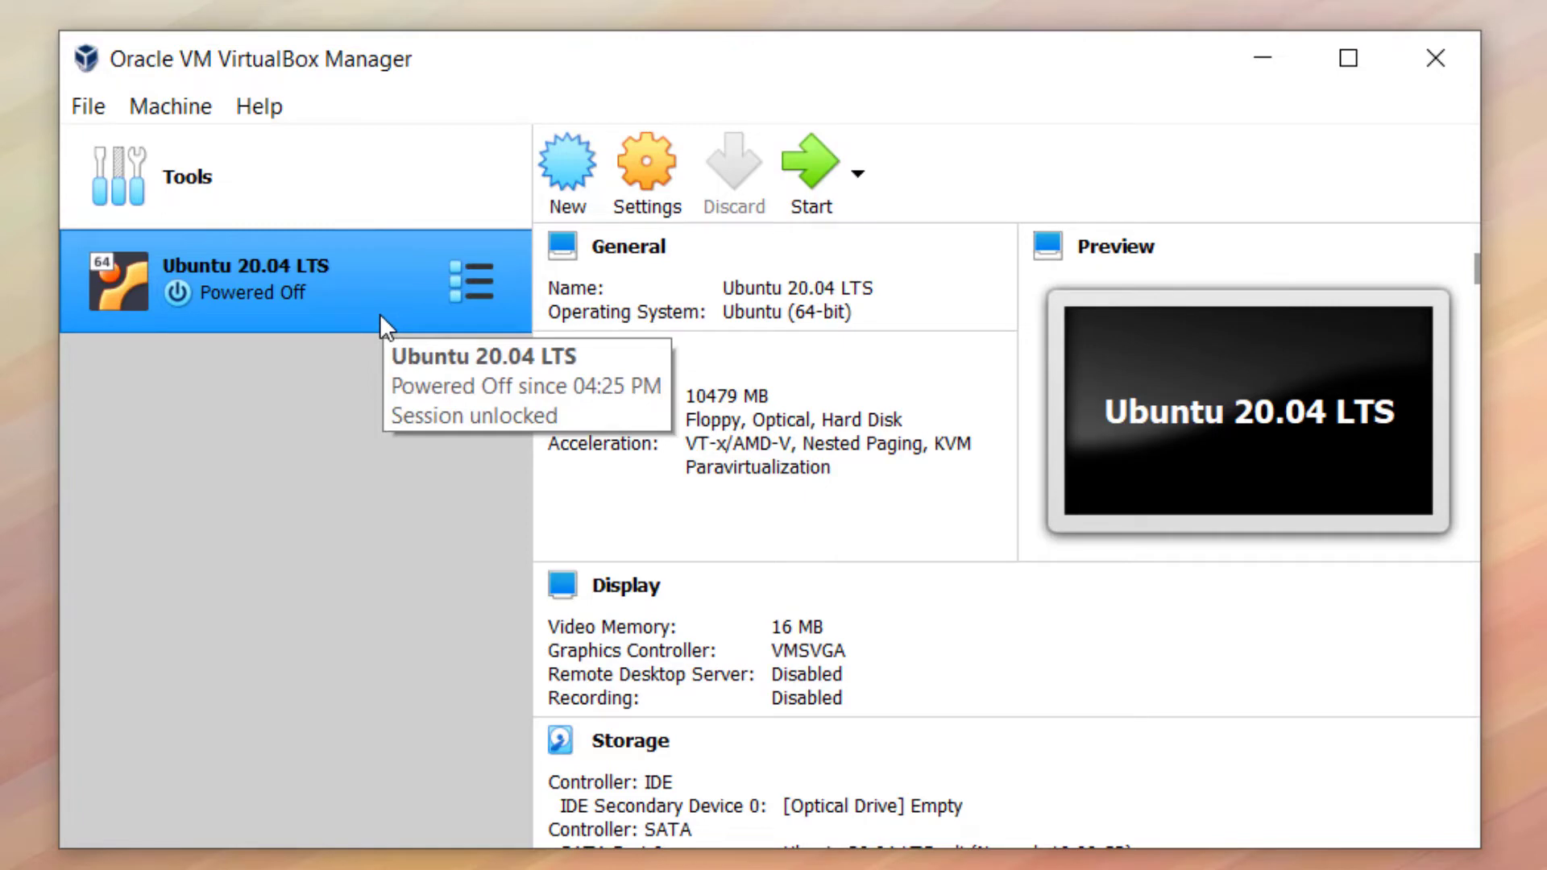
# In the Ubuntu VM's System > Processor settings, set Processor(s) to 8 and save
pyautogui.rightClick(351, 314)
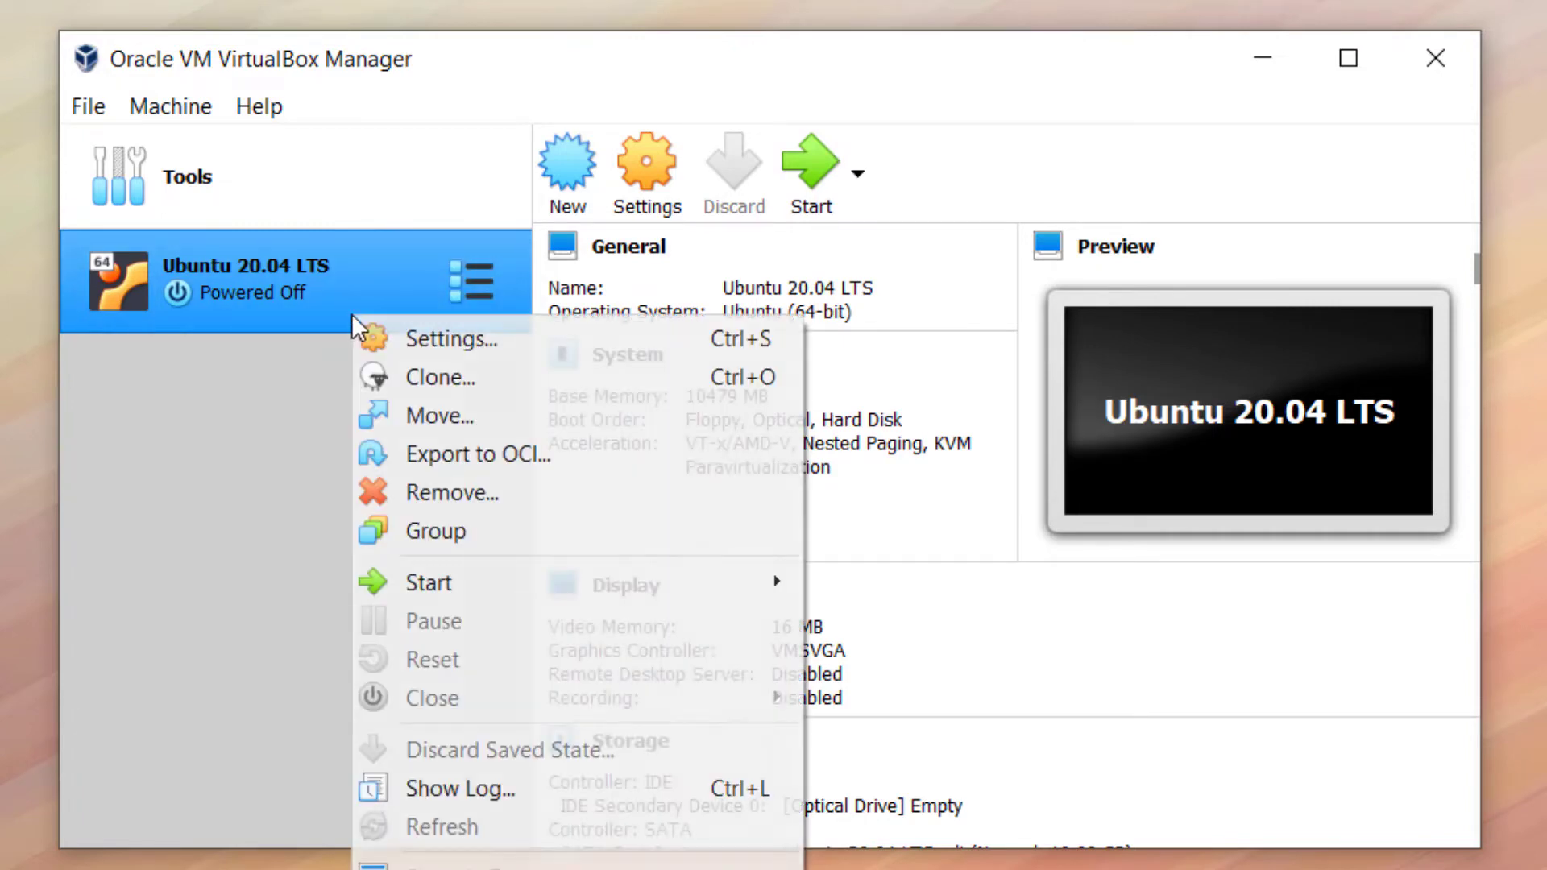
pyautogui.rightClick(333, 322)
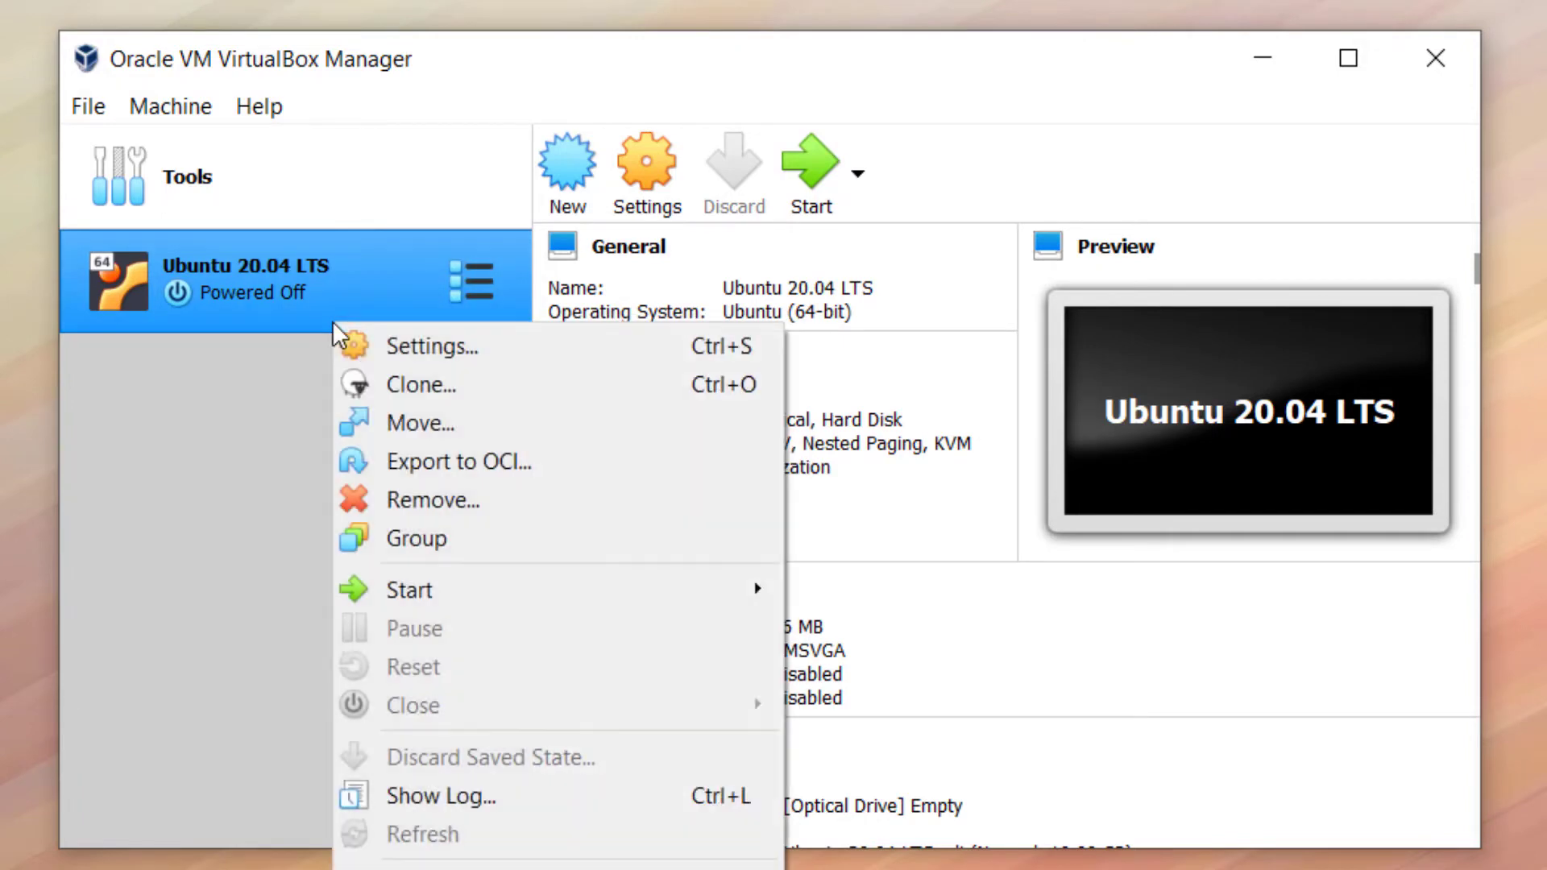
pyautogui.click(421, 357)
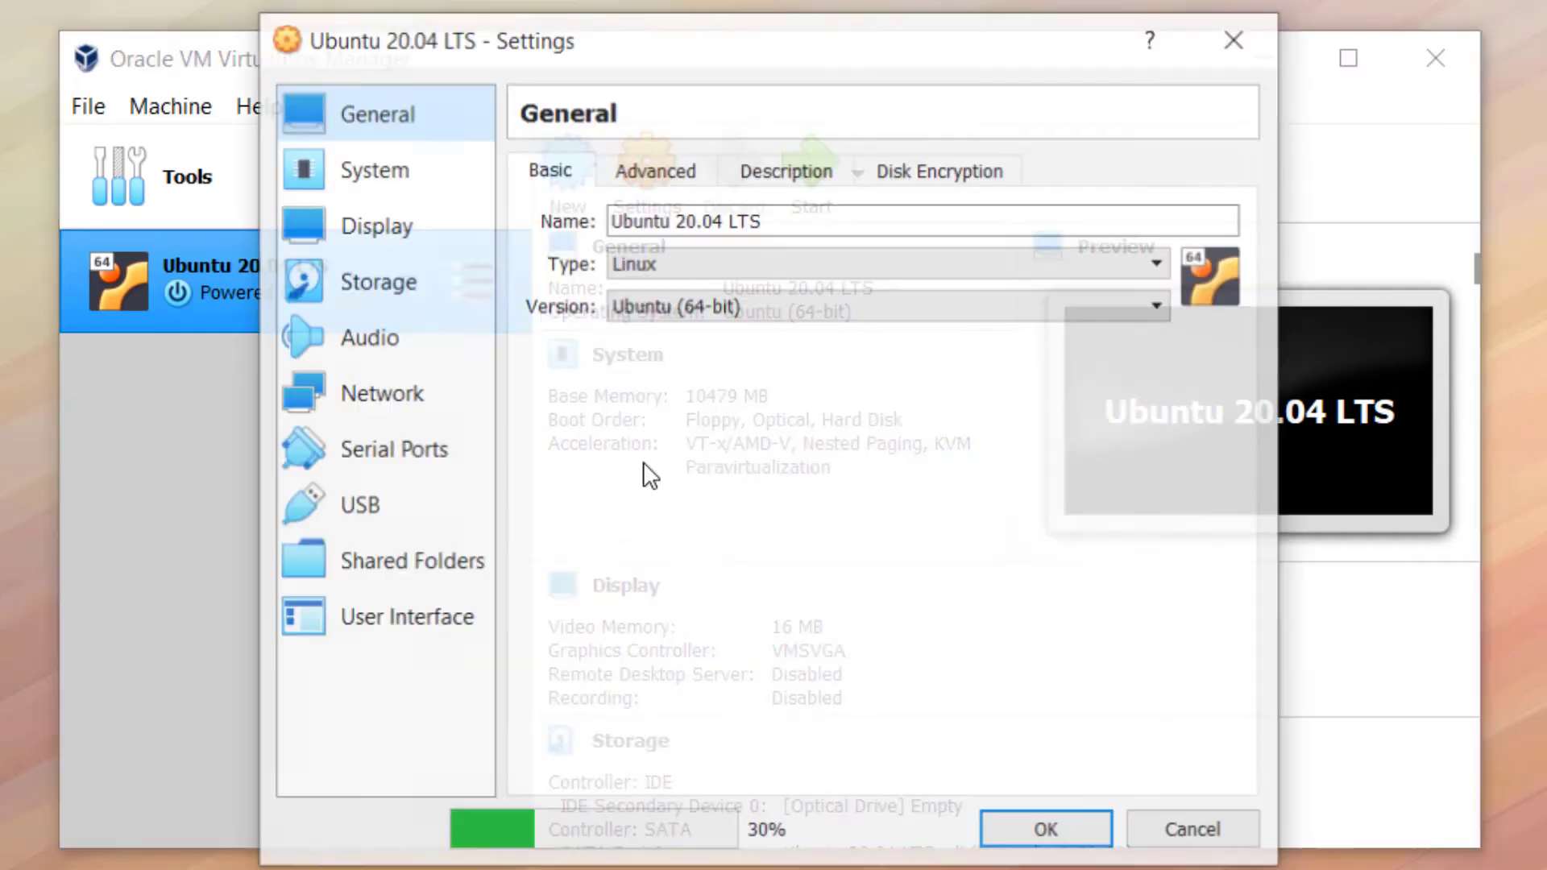
pyautogui.click(410, 182)
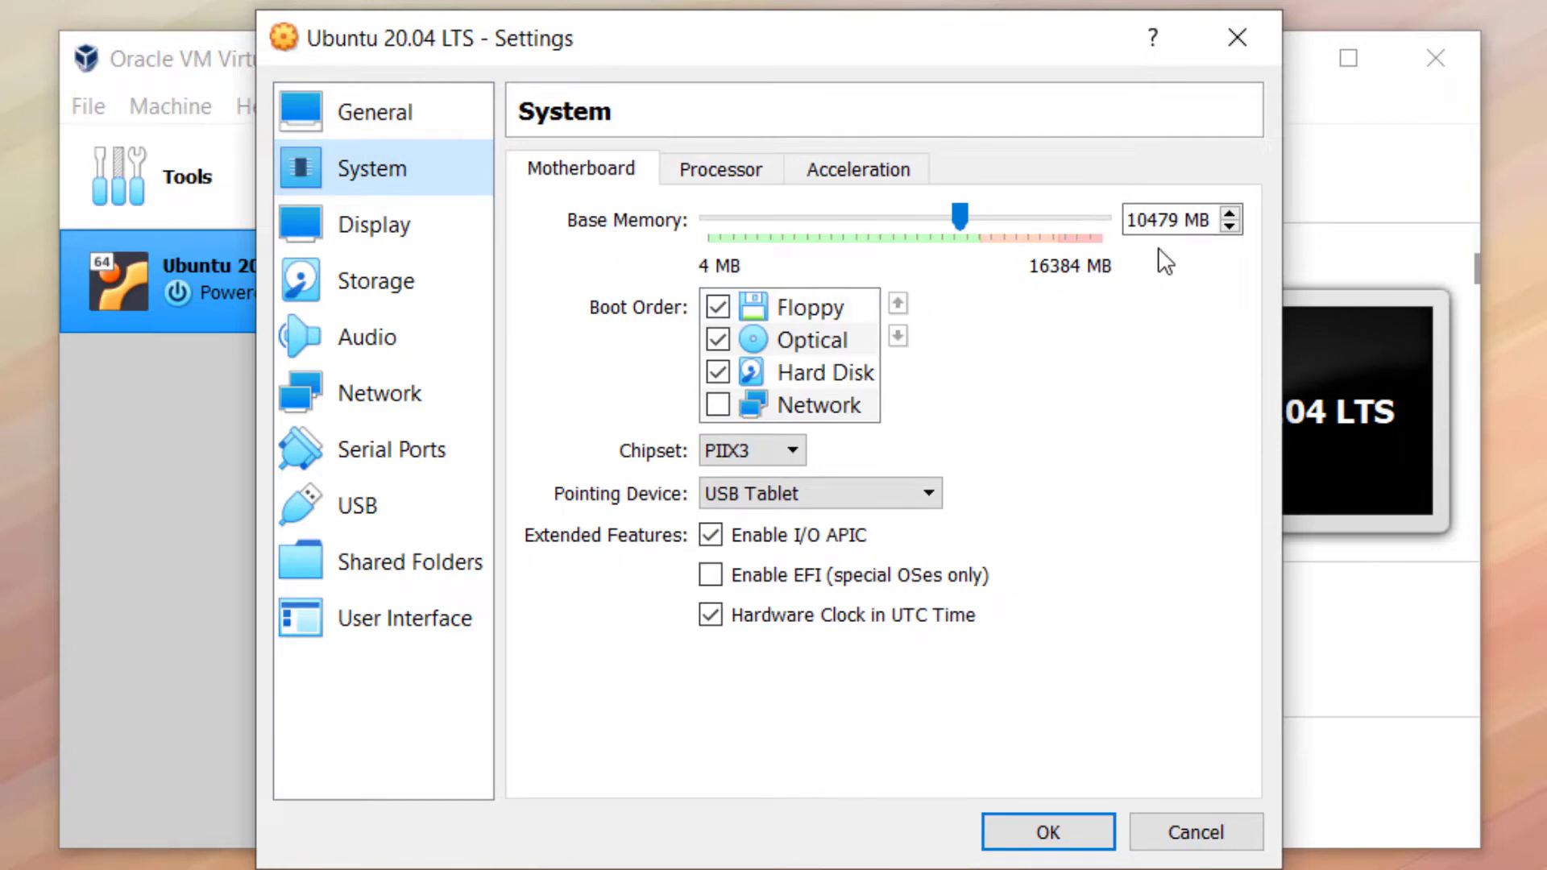
pyautogui.click(723, 179)
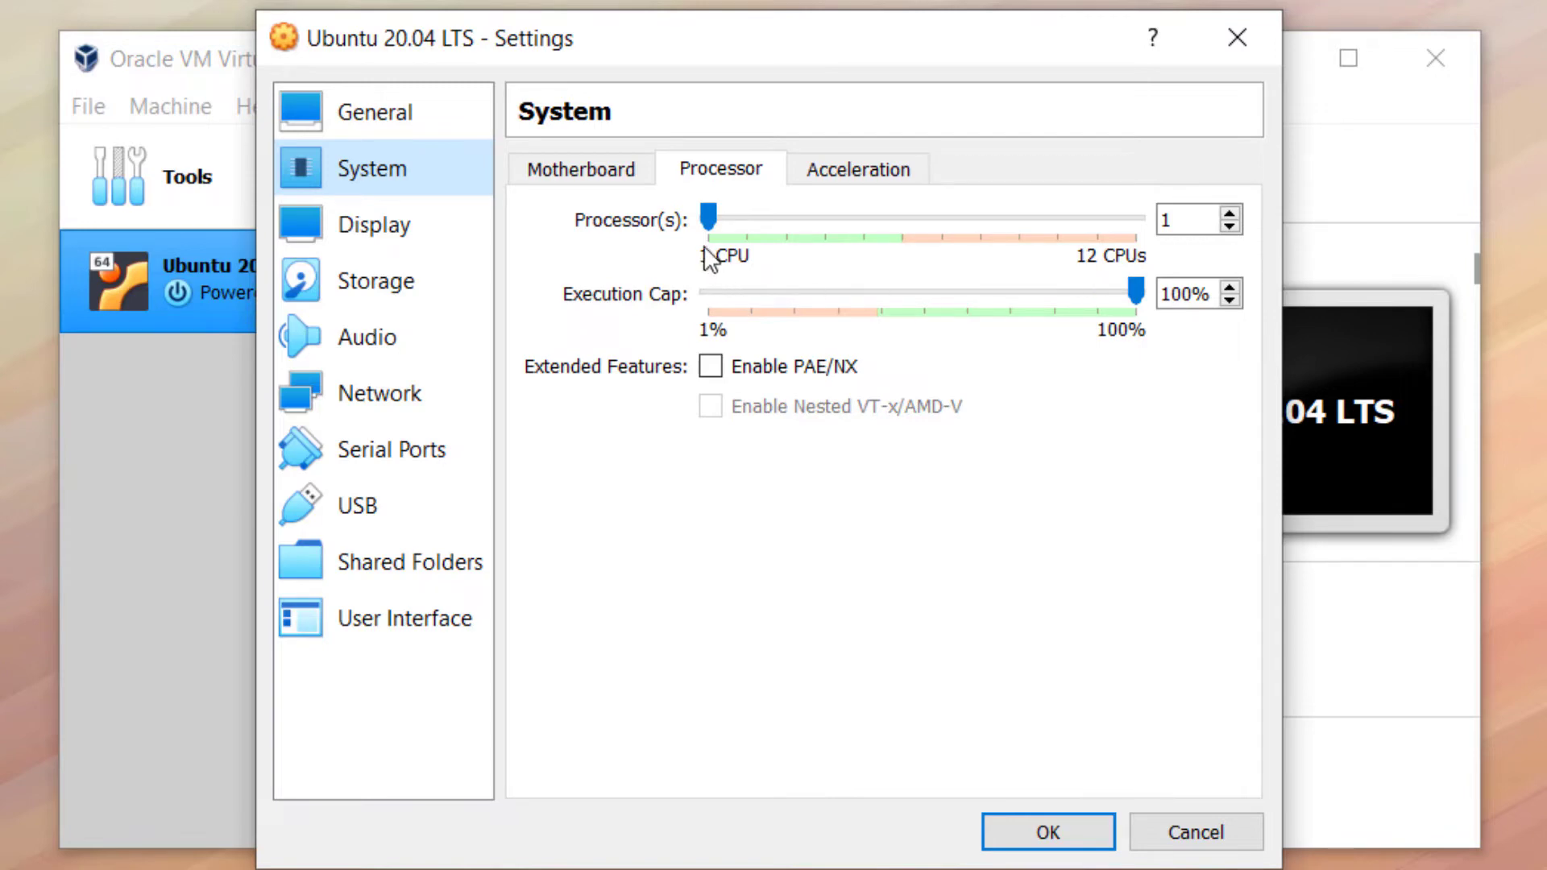
pyautogui.moveTo(707, 218); pyautogui.dragTo(979, 220)
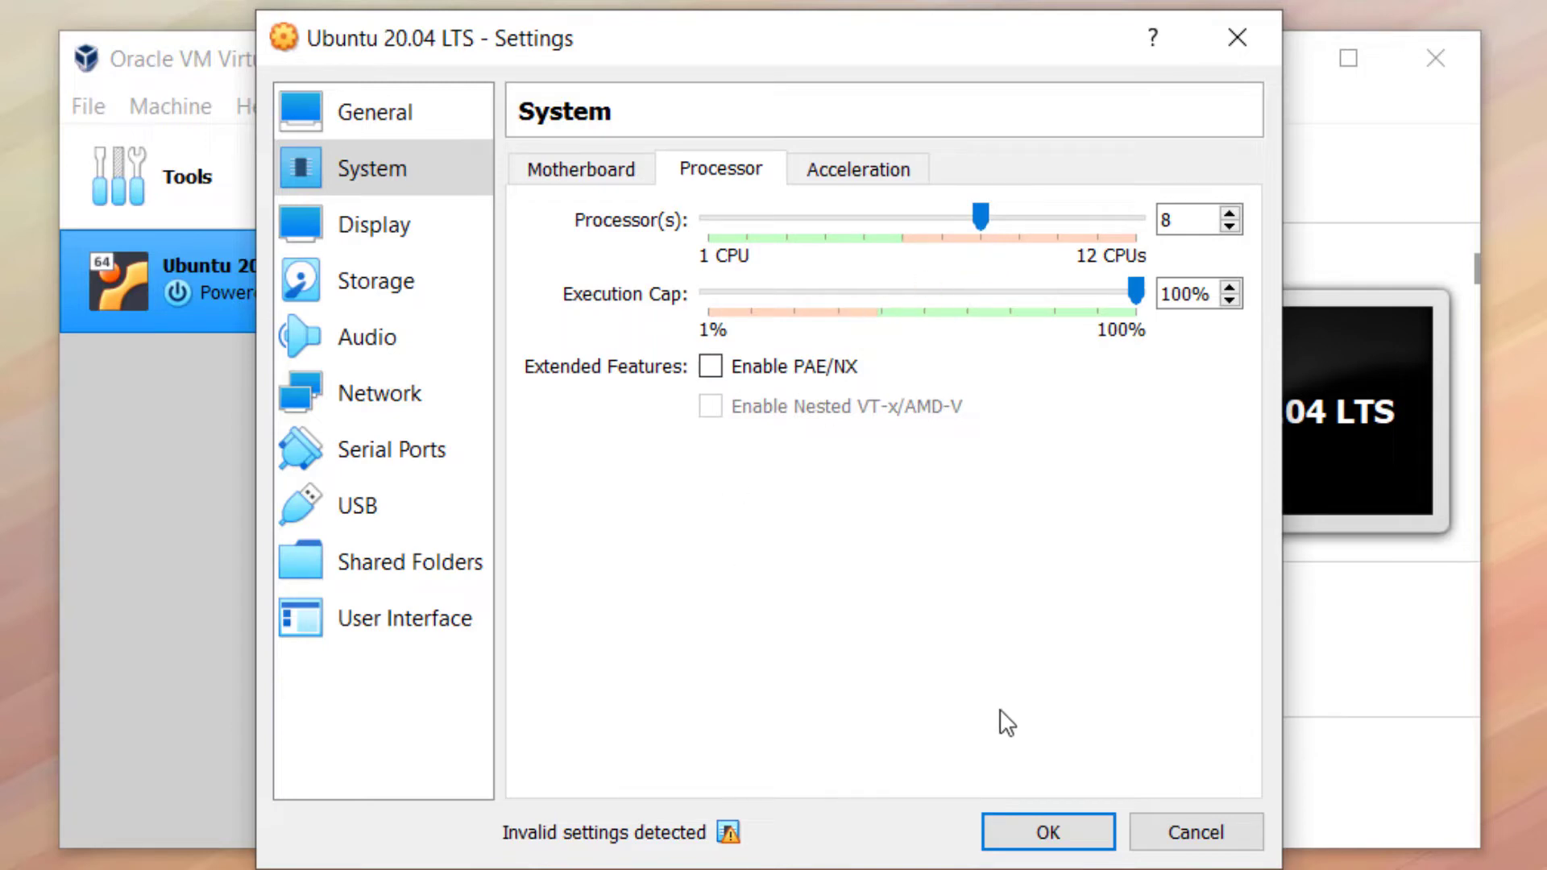
pyautogui.click(1038, 846)
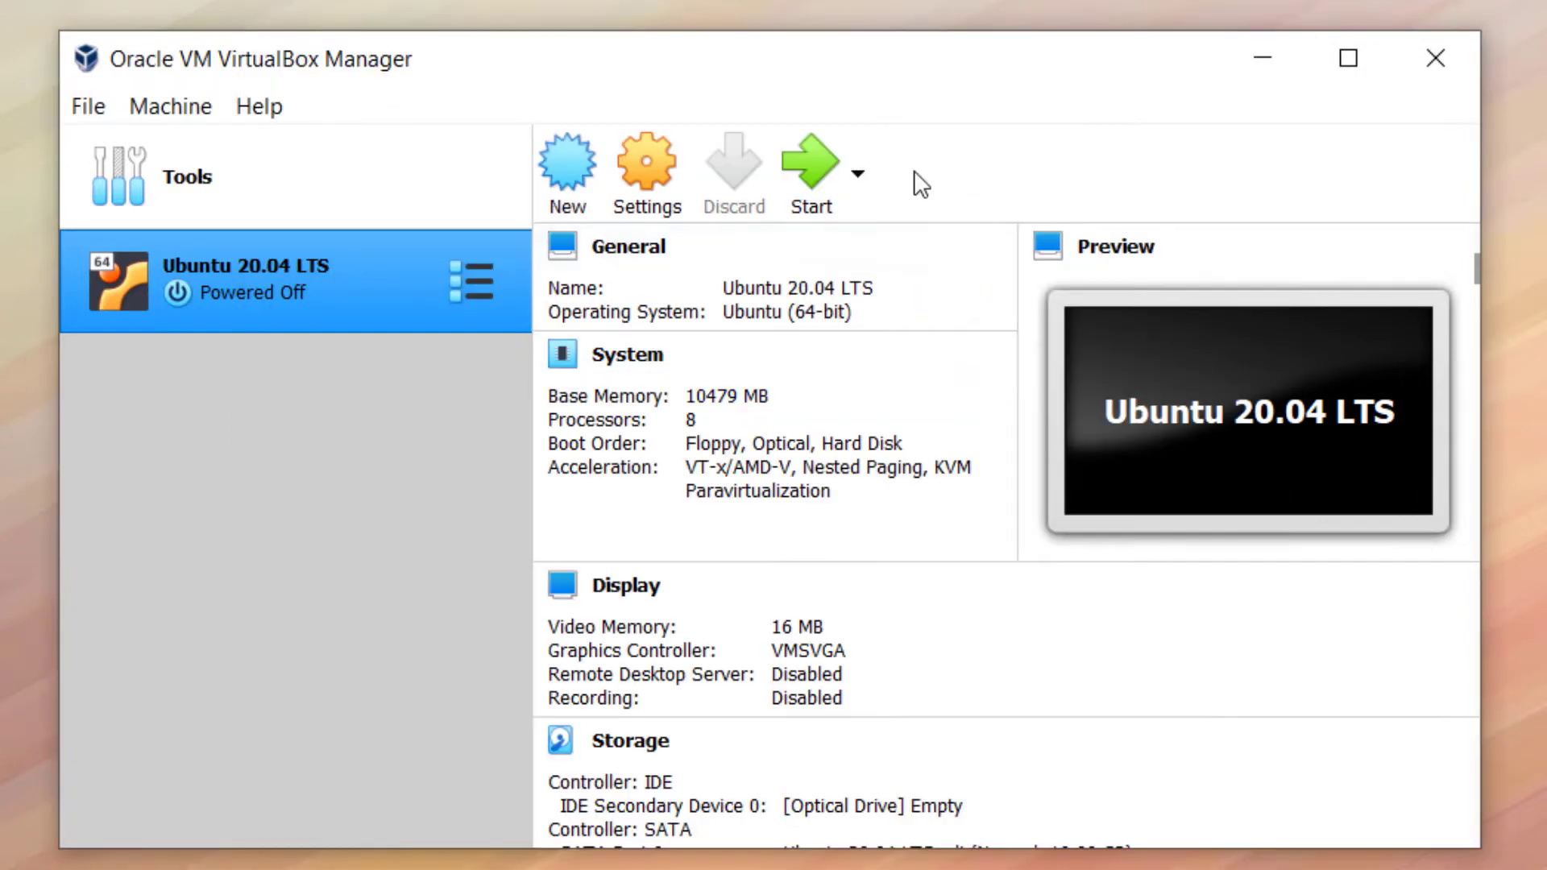
# Start the VM and cancel the start-up disk prompt, leaving it halted with no bootable medium
pyautogui.click(816, 185)
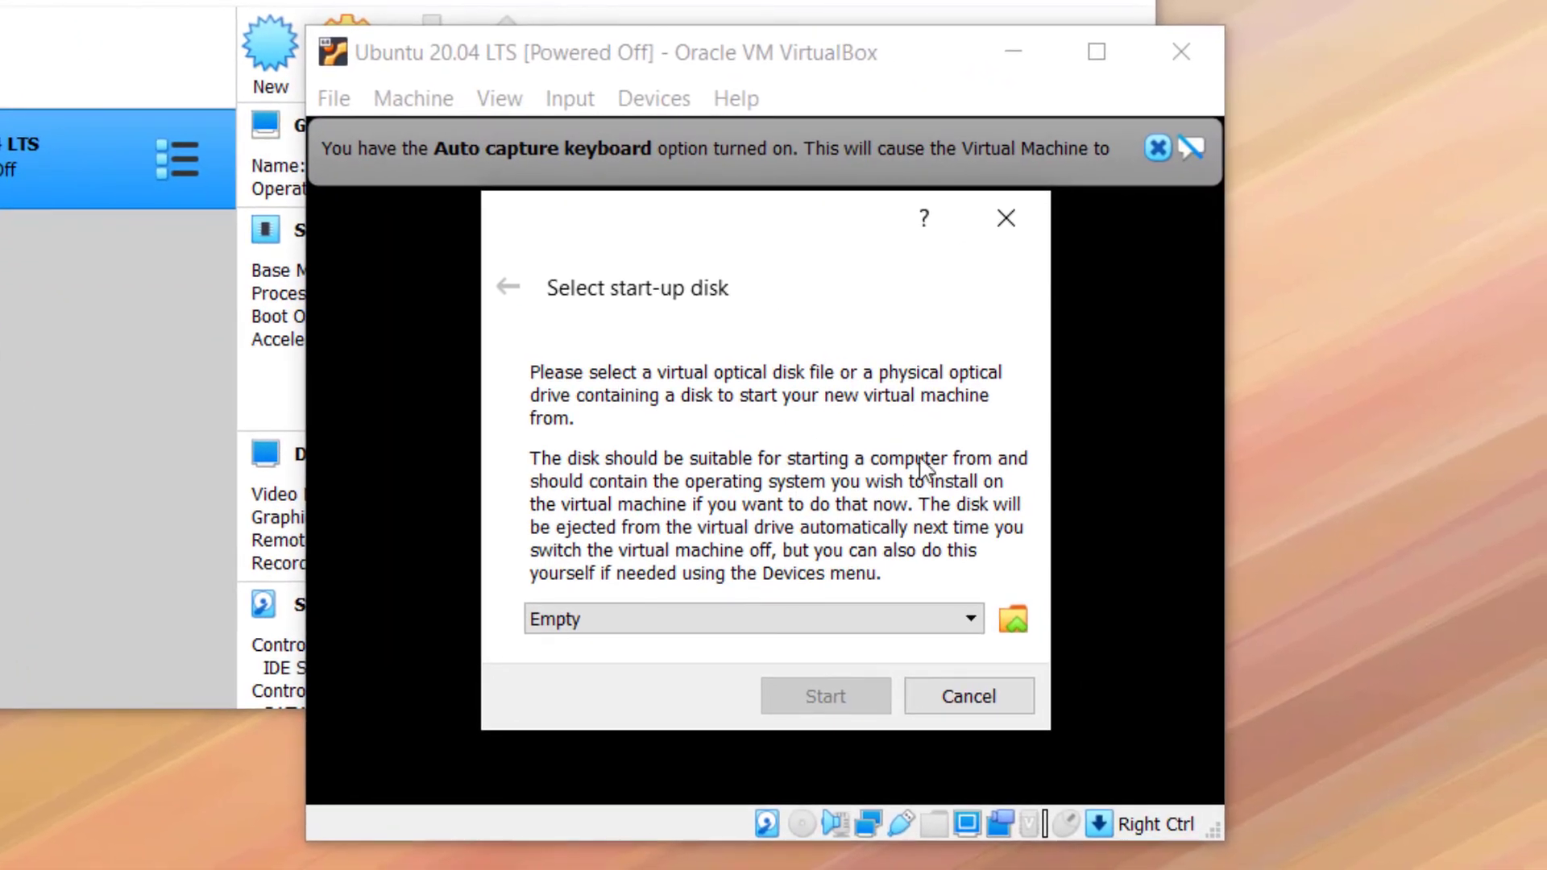
pyautogui.click(993, 222)
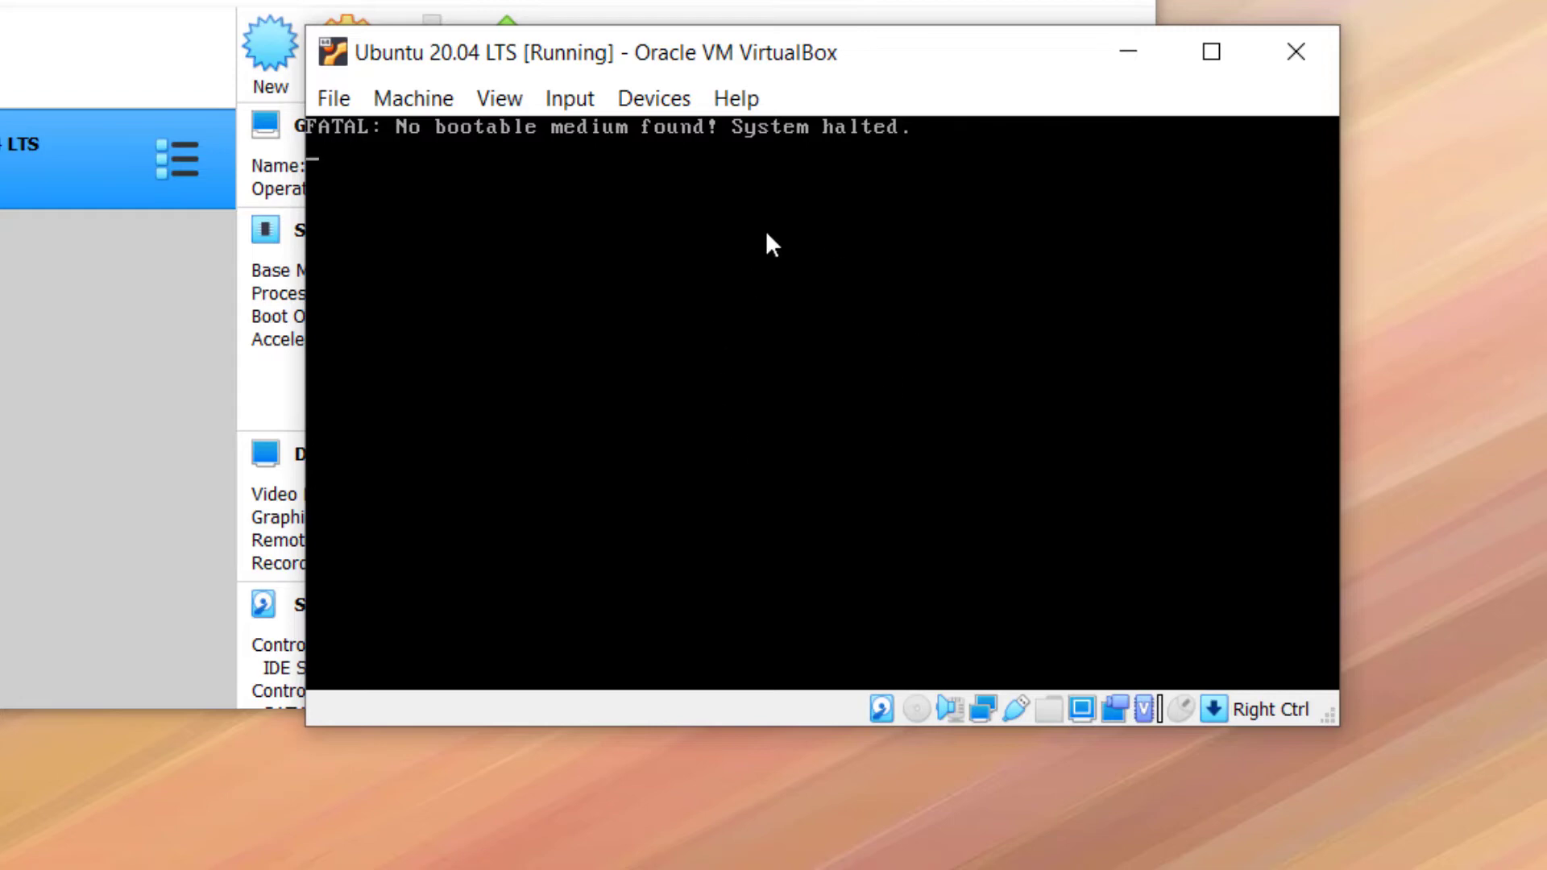
# Load ubuntu-20.04.2.0-desktop-amd64 into the VM's optical drive, then close the VM window
pyautogui.click(654, 98)
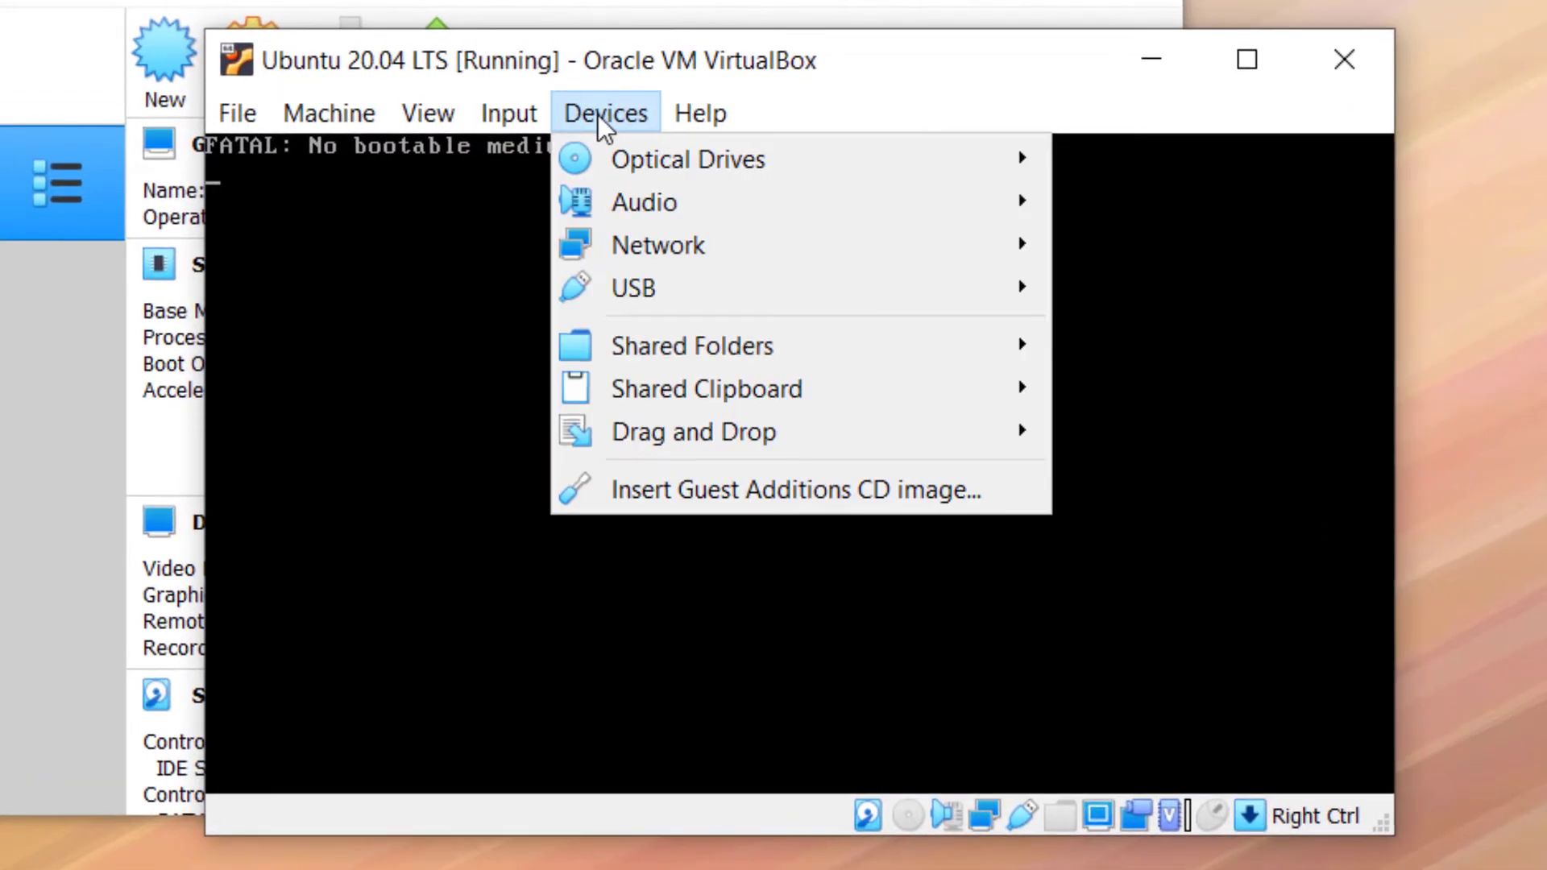
pyautogui.moveTo(641, 157)
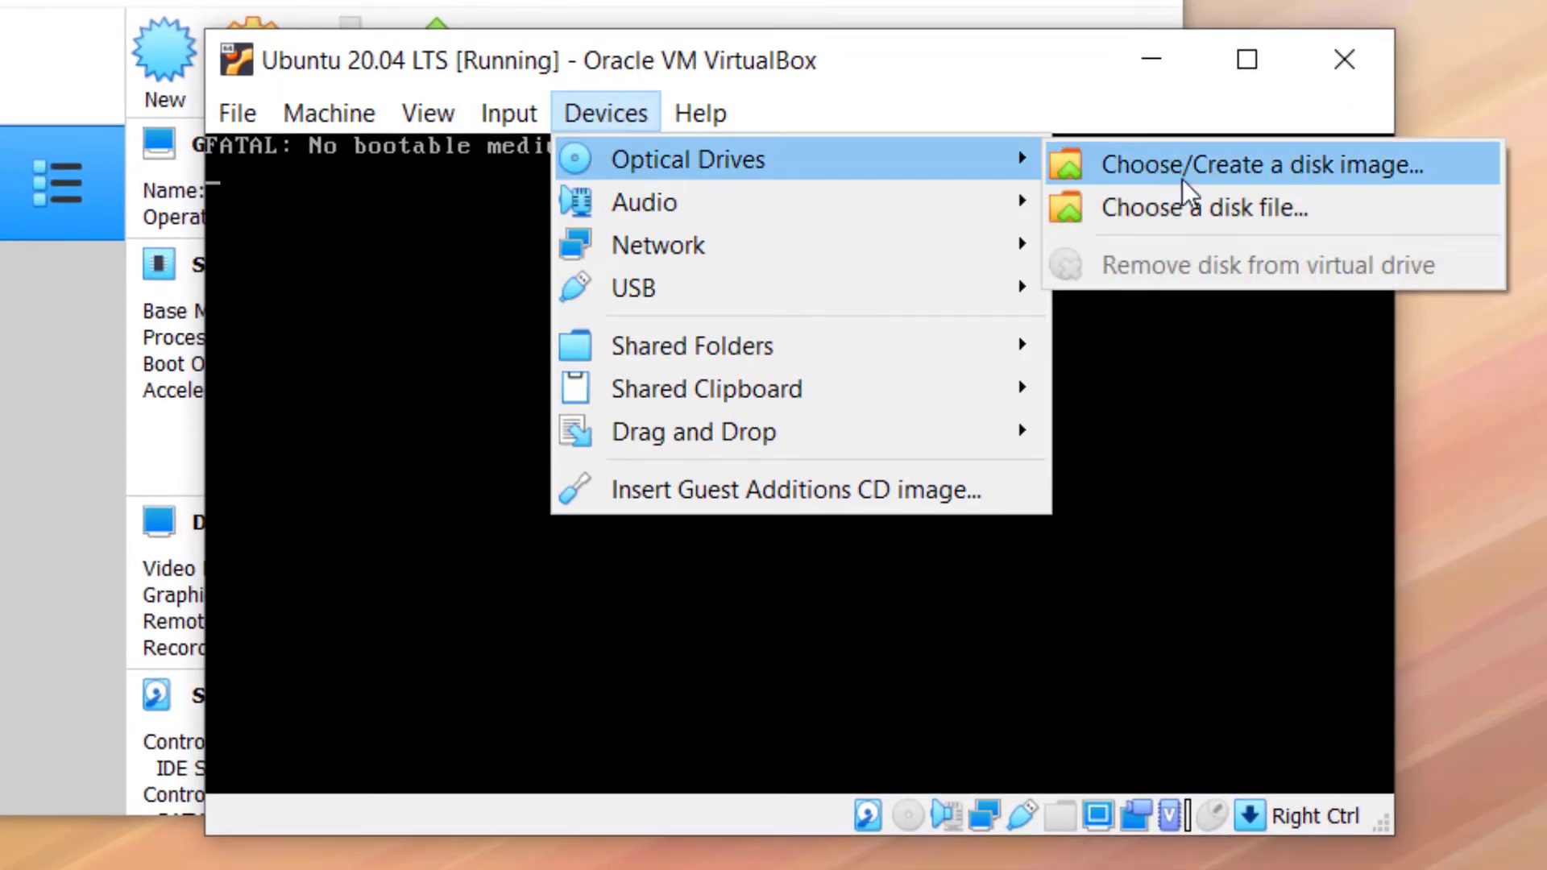
pyautogui.click(1192, 216)
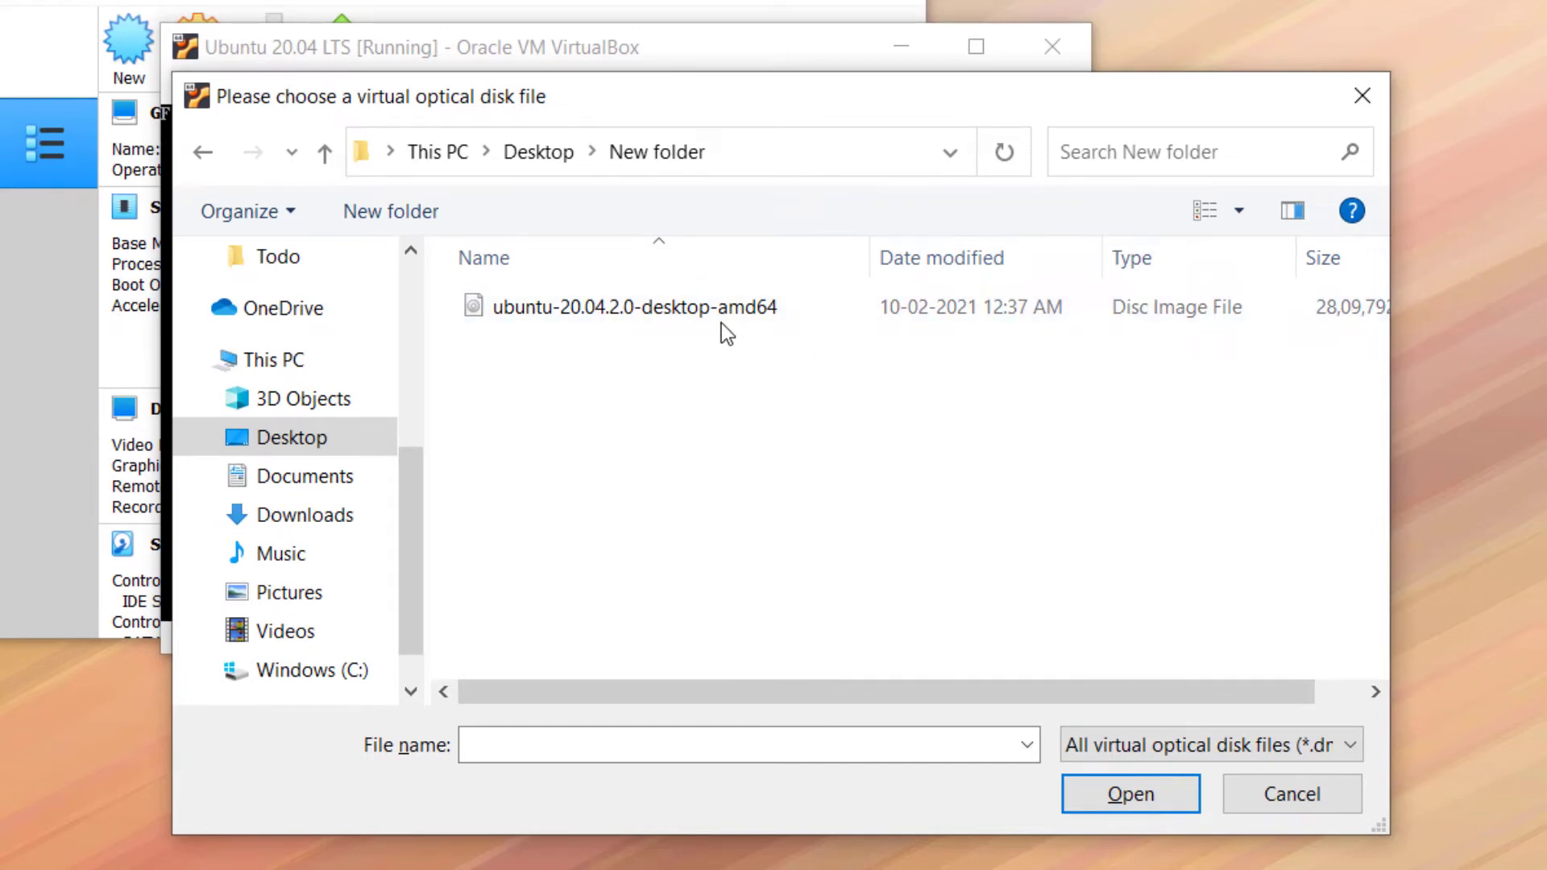
pyautogui.click(836, 317)
pyautogui.click(1162, 799)
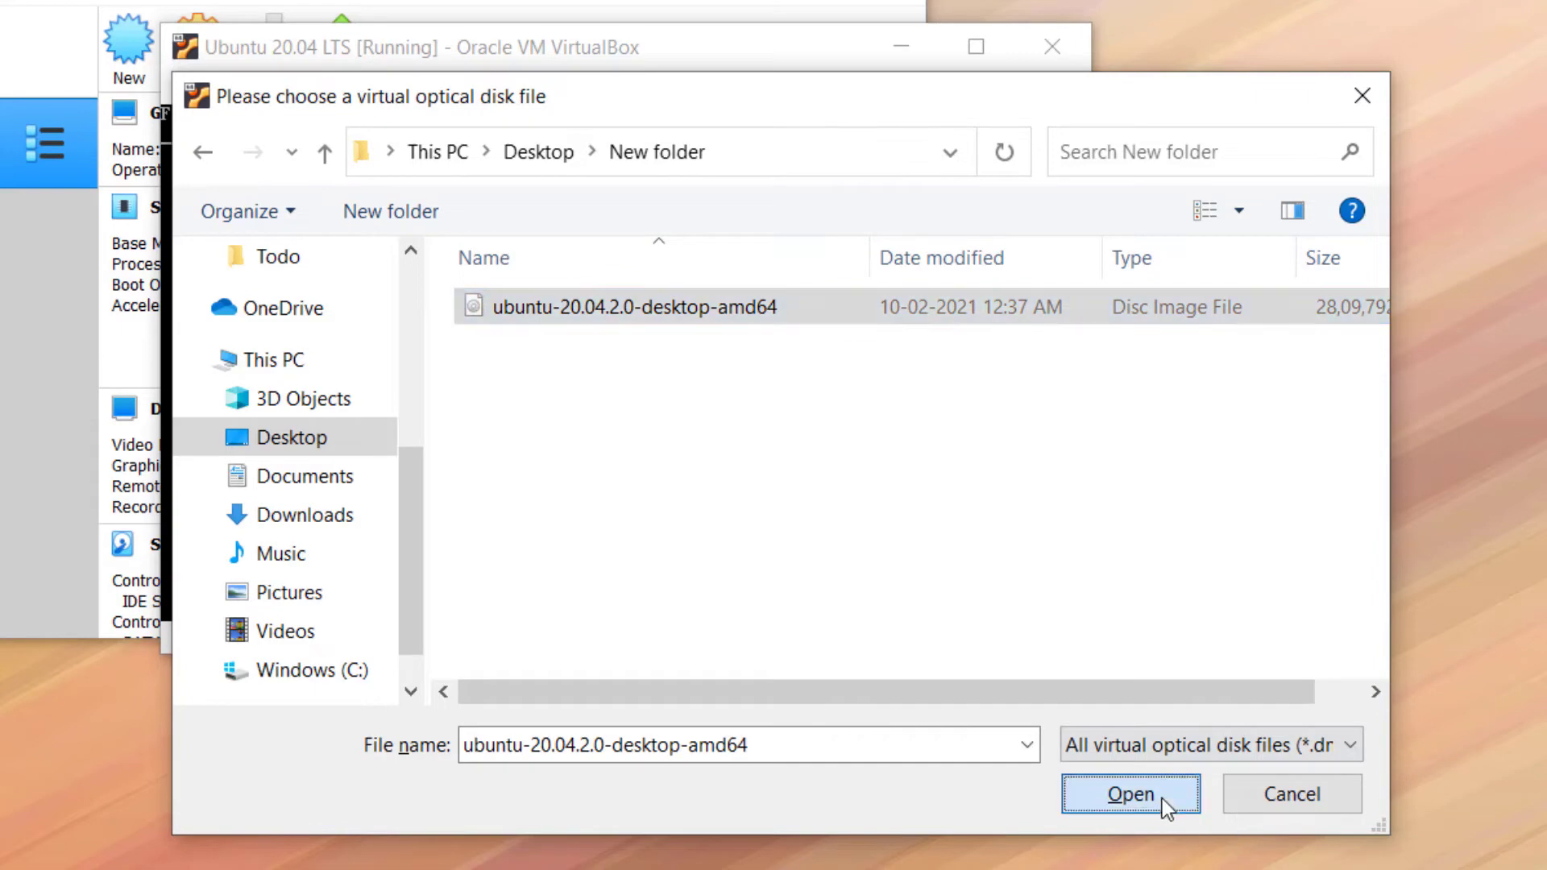
pyautogui.click(1061, 50)
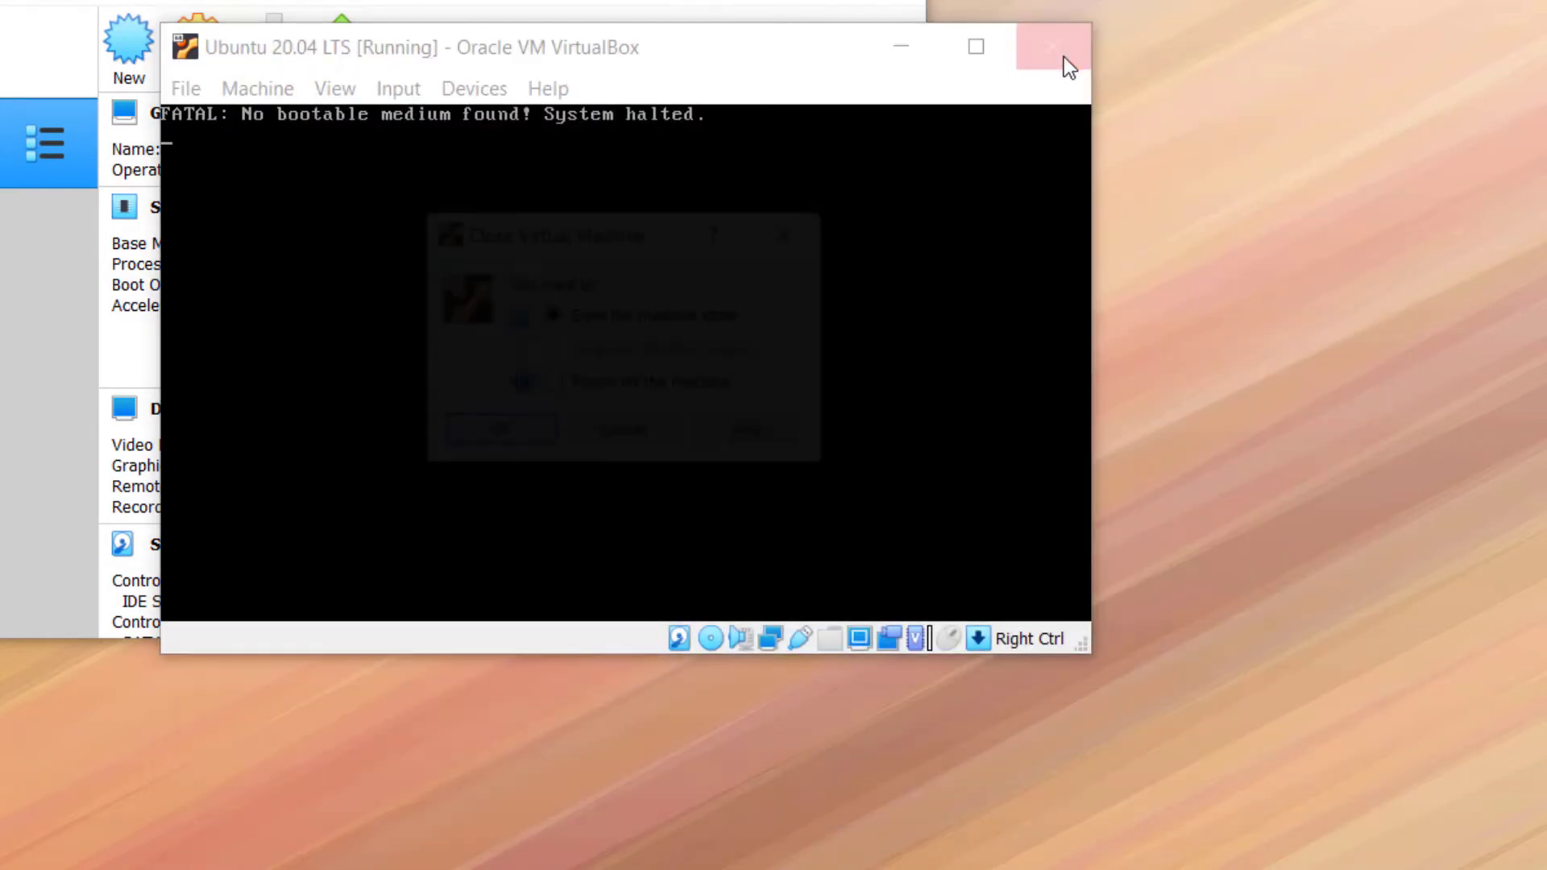
# Power off the machine and start it again so it boots from the Ubuntu image
pyautogui.click(551, 385)
pyautogui.click(525, 439)
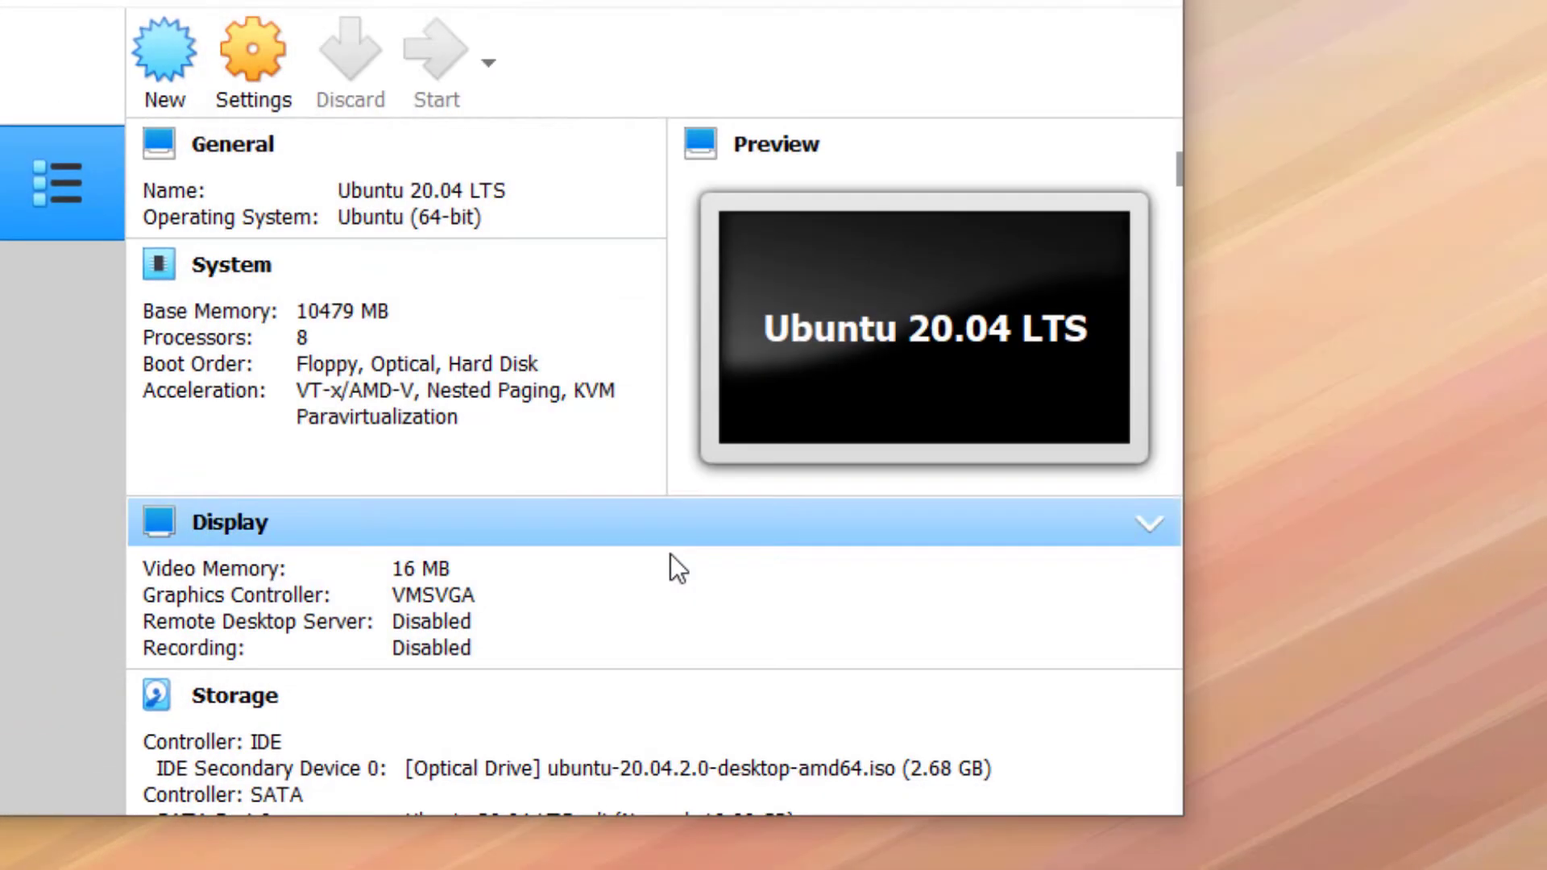
pyautogui.click(439, 64)
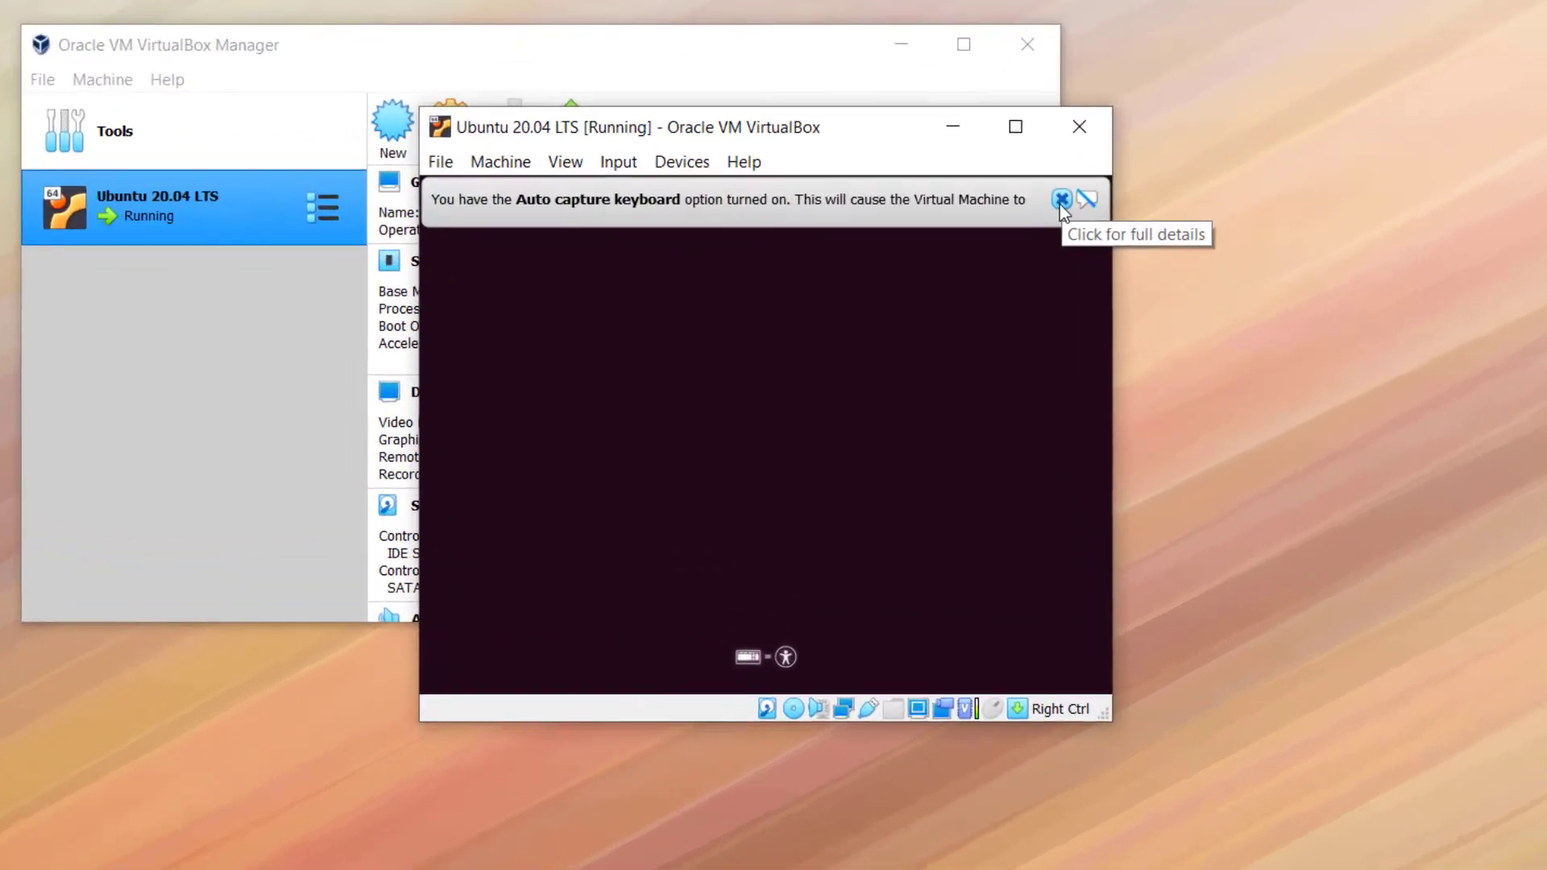
# Dismiss the keyboard auto-capture and mouse integration notices while the installer boots
pyautogui.click(1060, 199)
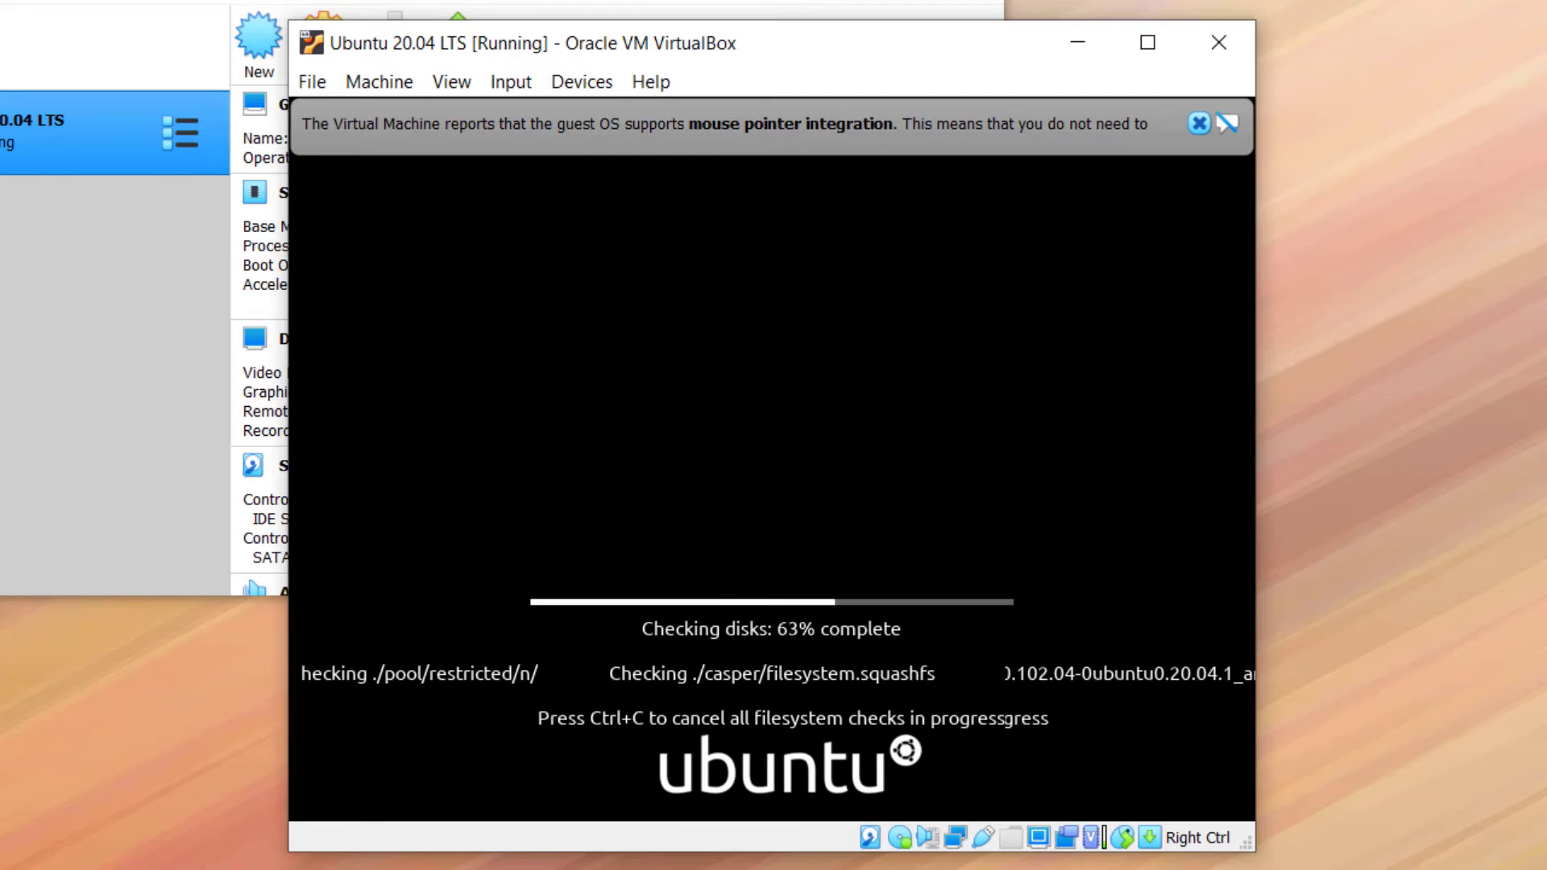
pyautogui.click(1198, 123)
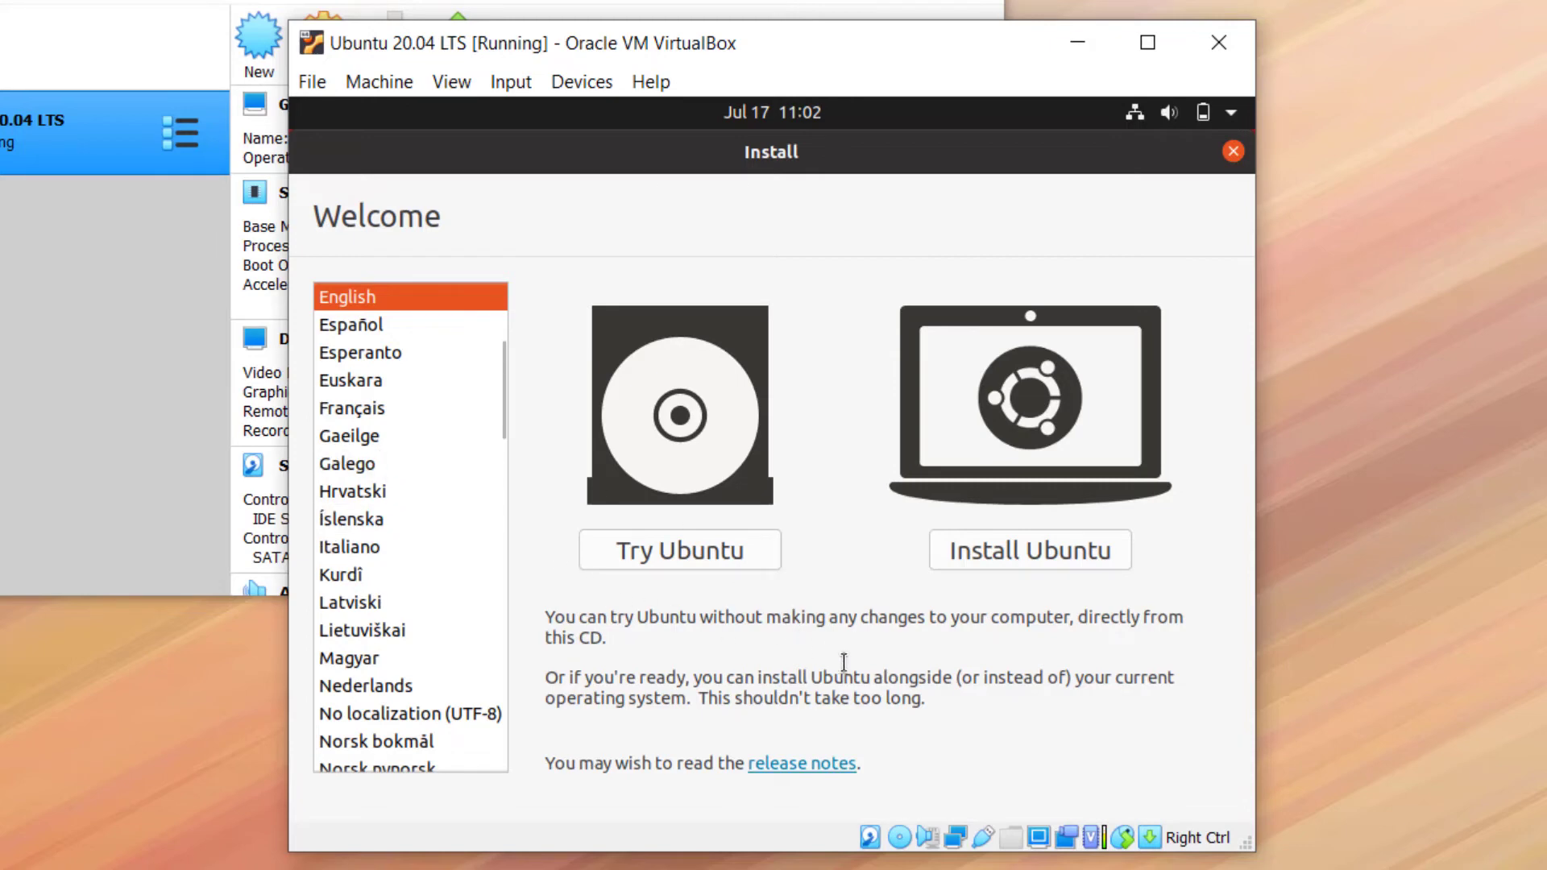
# Choose Install Ubuntu, keep English (US) keyboard, and turn off downloading updates during installation
pyautogui.click(974, 558)
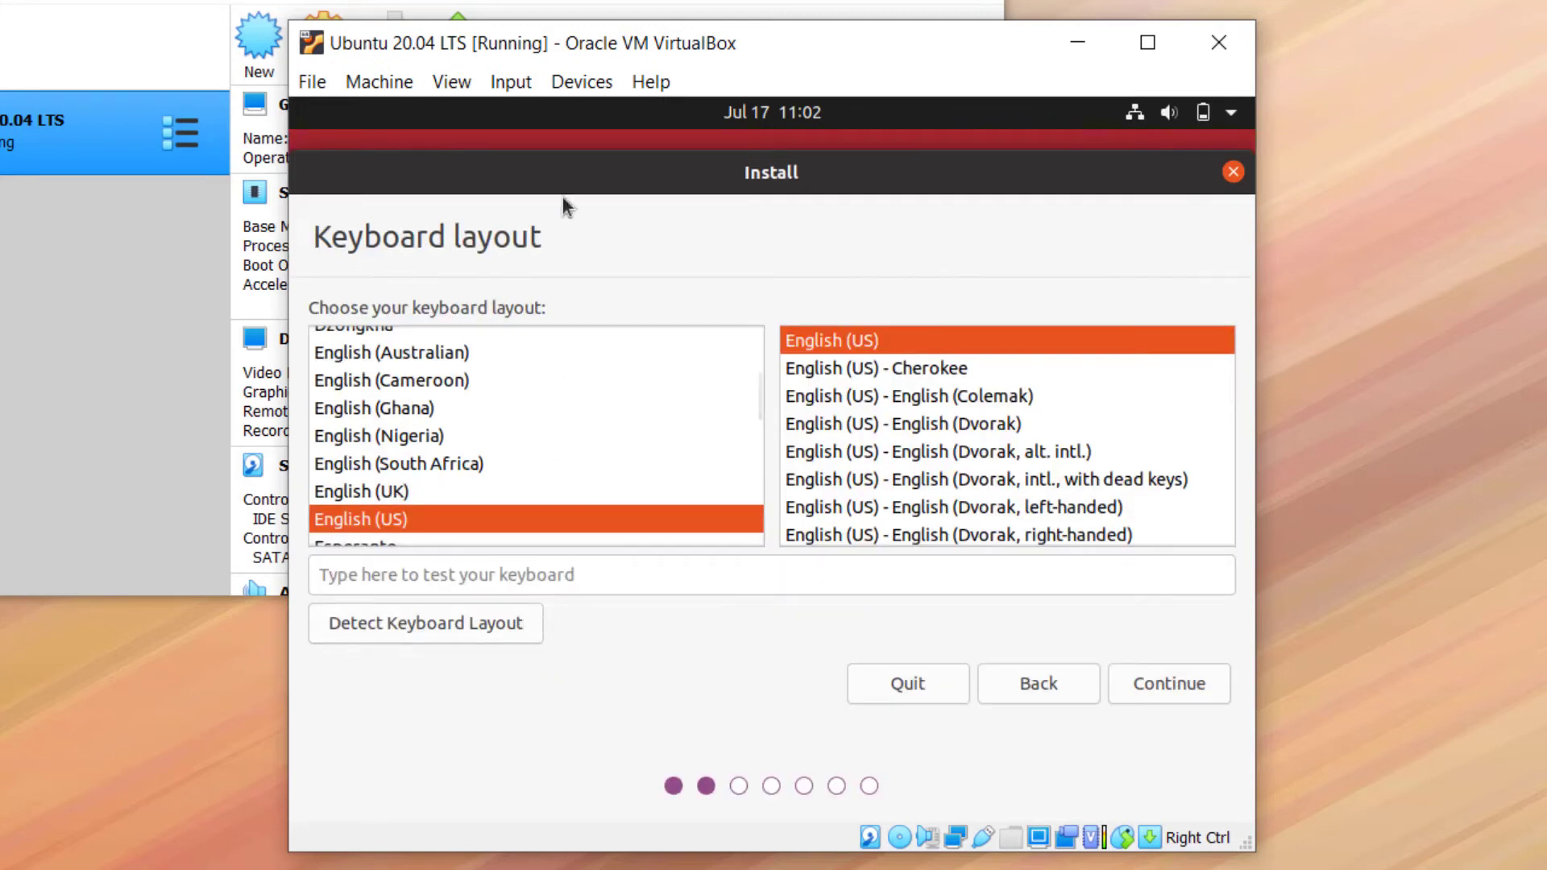
pyautogui.click(1131, 696)
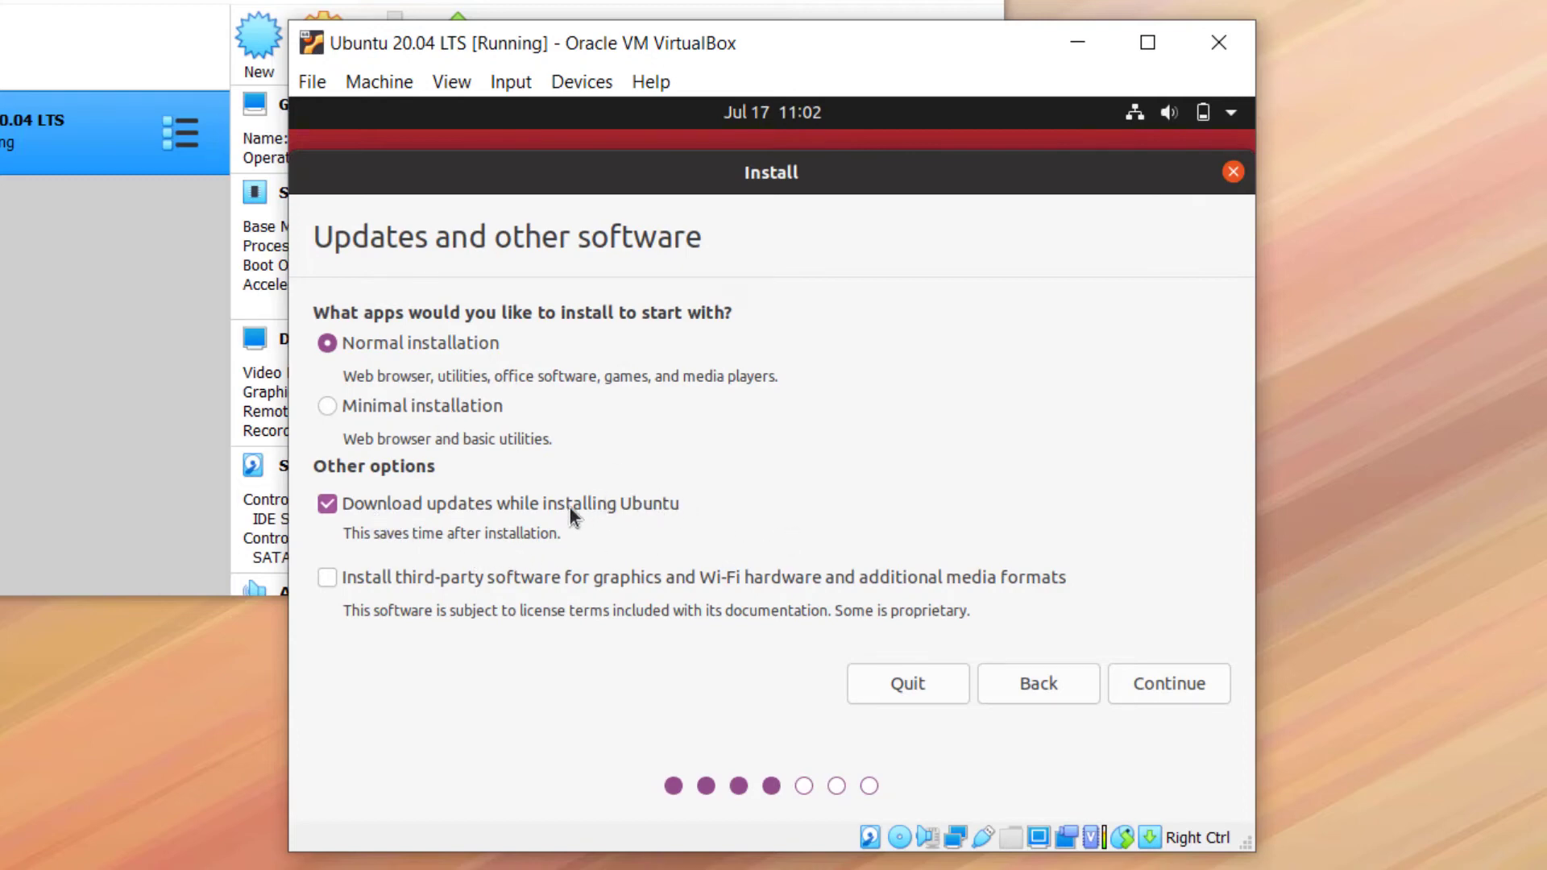
pyautogui.click(327, 506)
pyautogui.click(1168, 684)
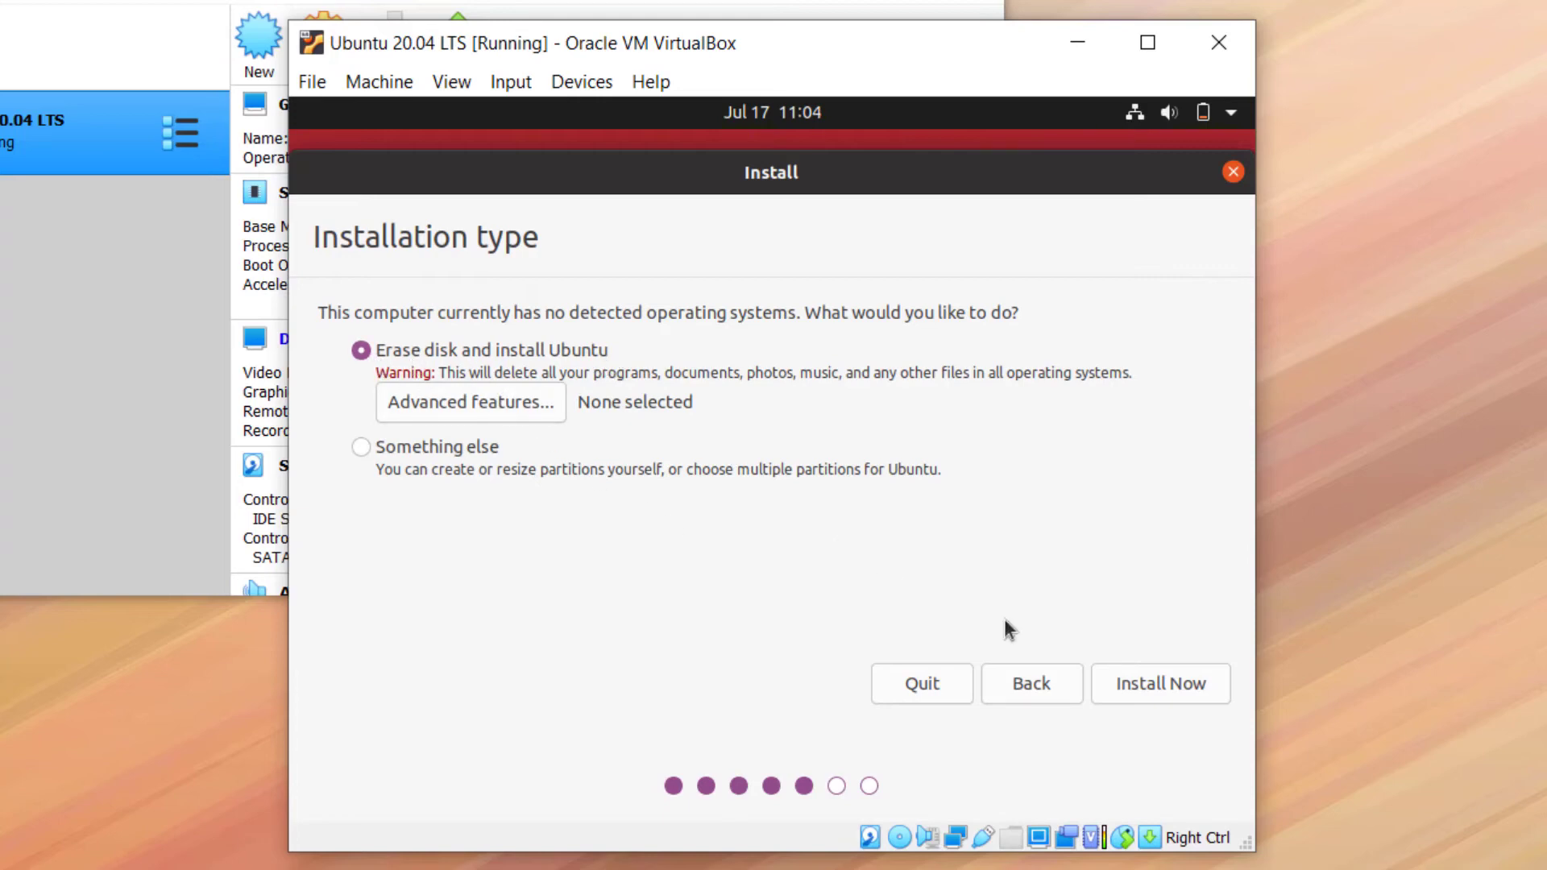
# Install Ubuntu by erasing the disk, confirm the partition changes, and choose Kolkata as the location
pyautogui.click(1176, 689)
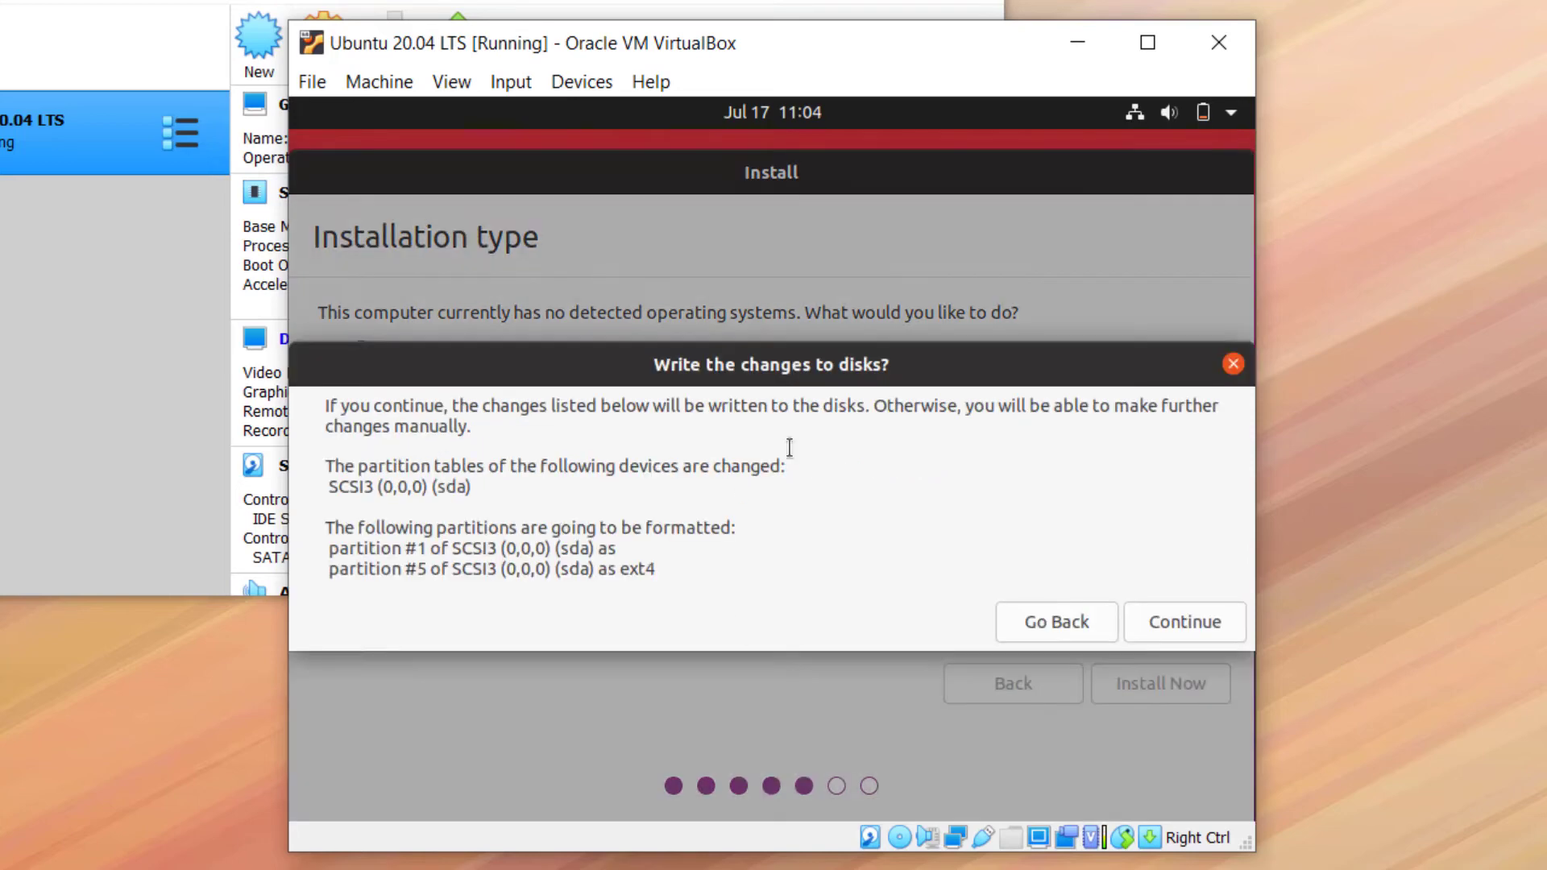
pyautogui.click(1175, 622)
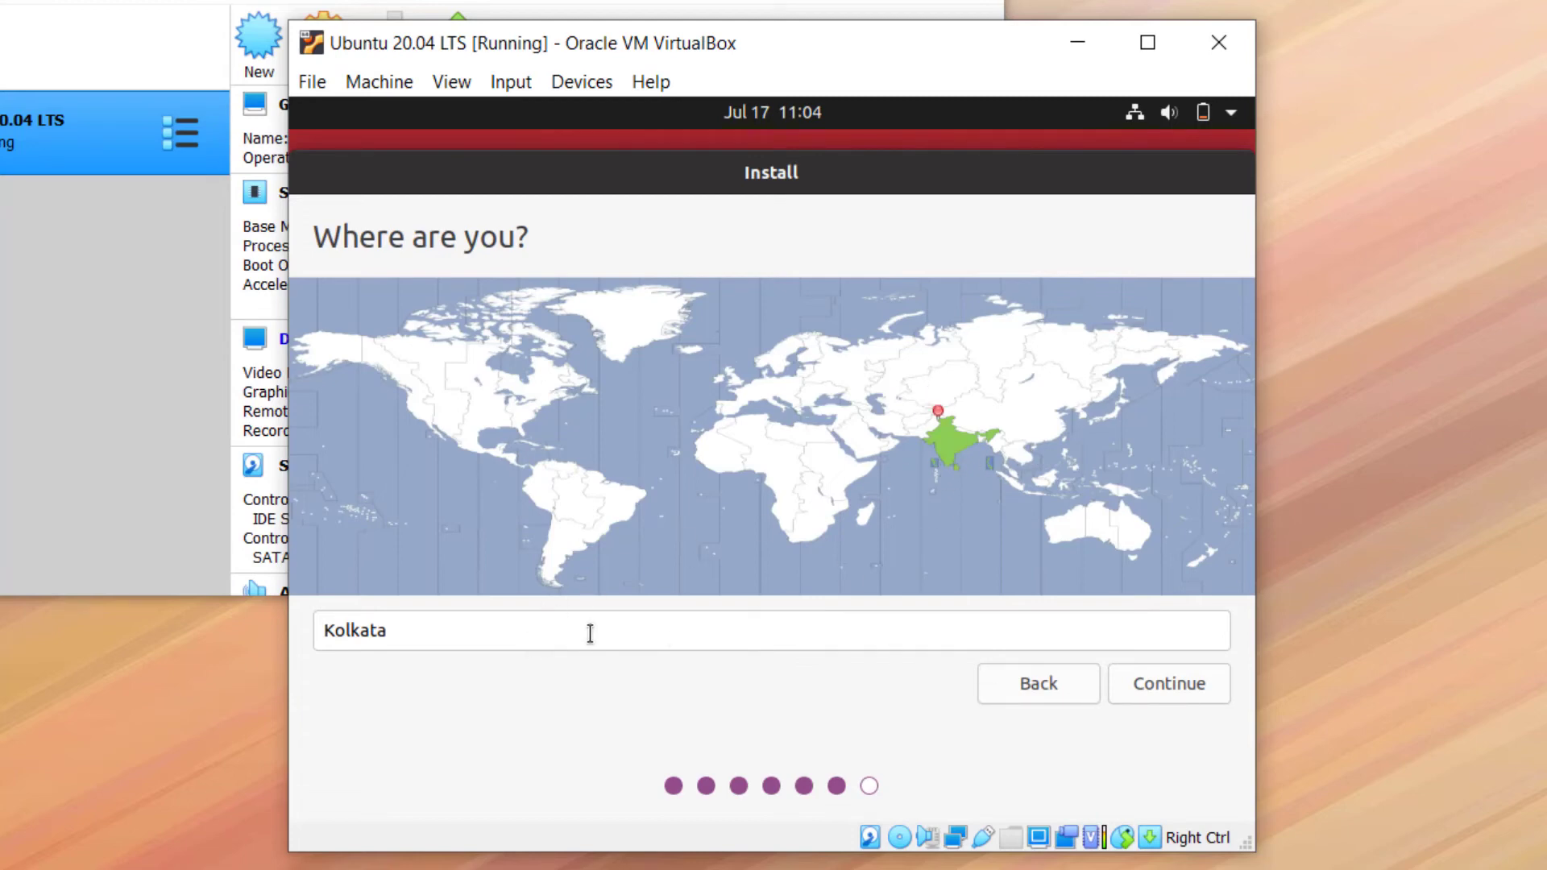
pyautogui.click(1155, 694)
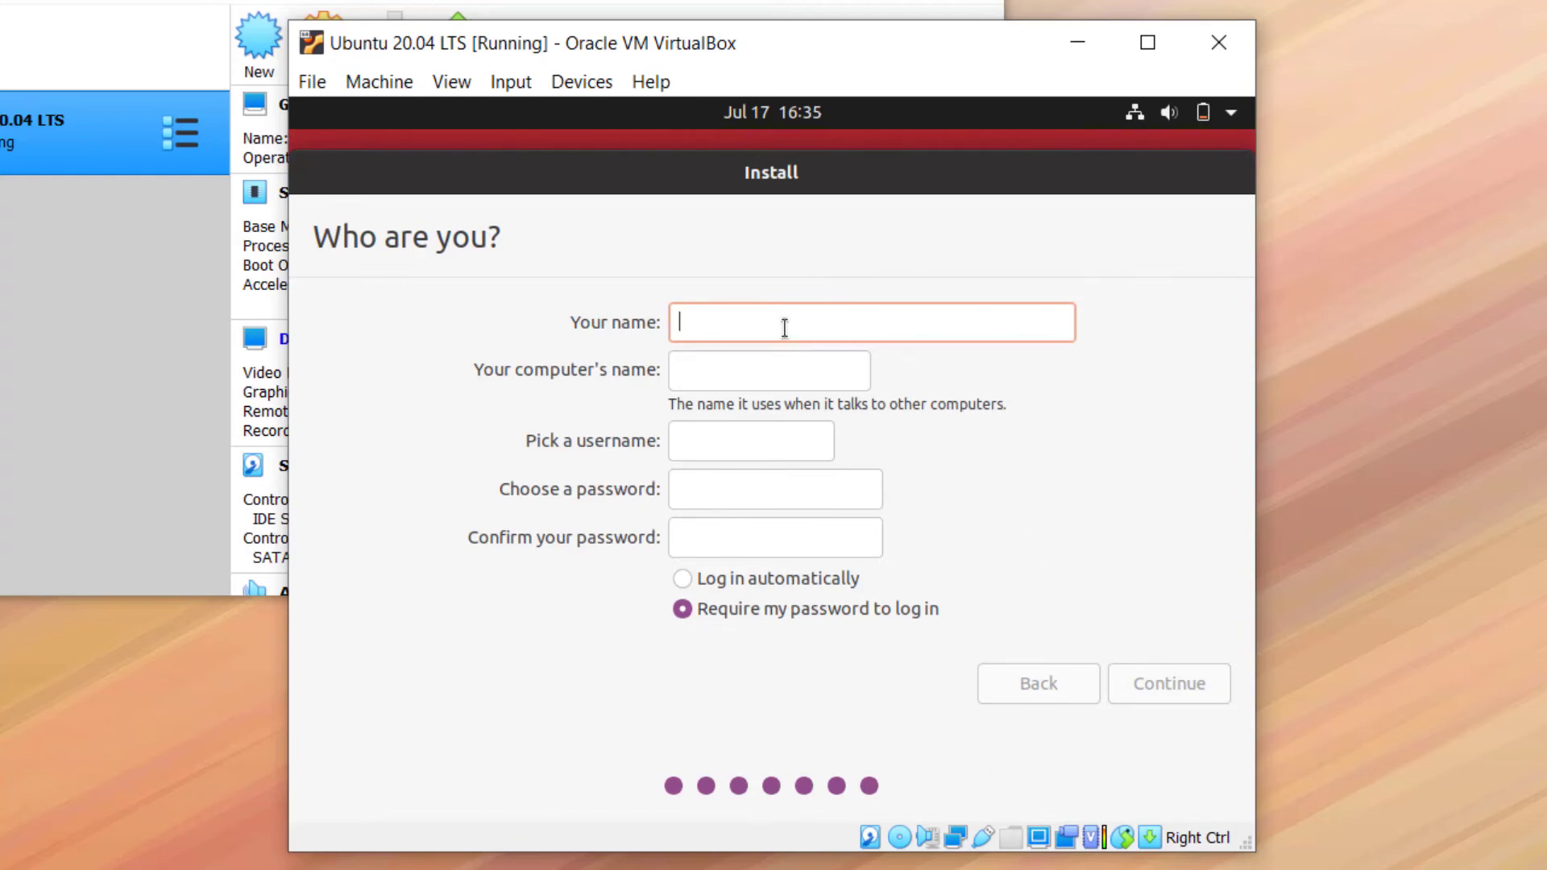
# Enter the user's name, set and confirm the account password, and start the installation
pyautogui.write('gurmeet')
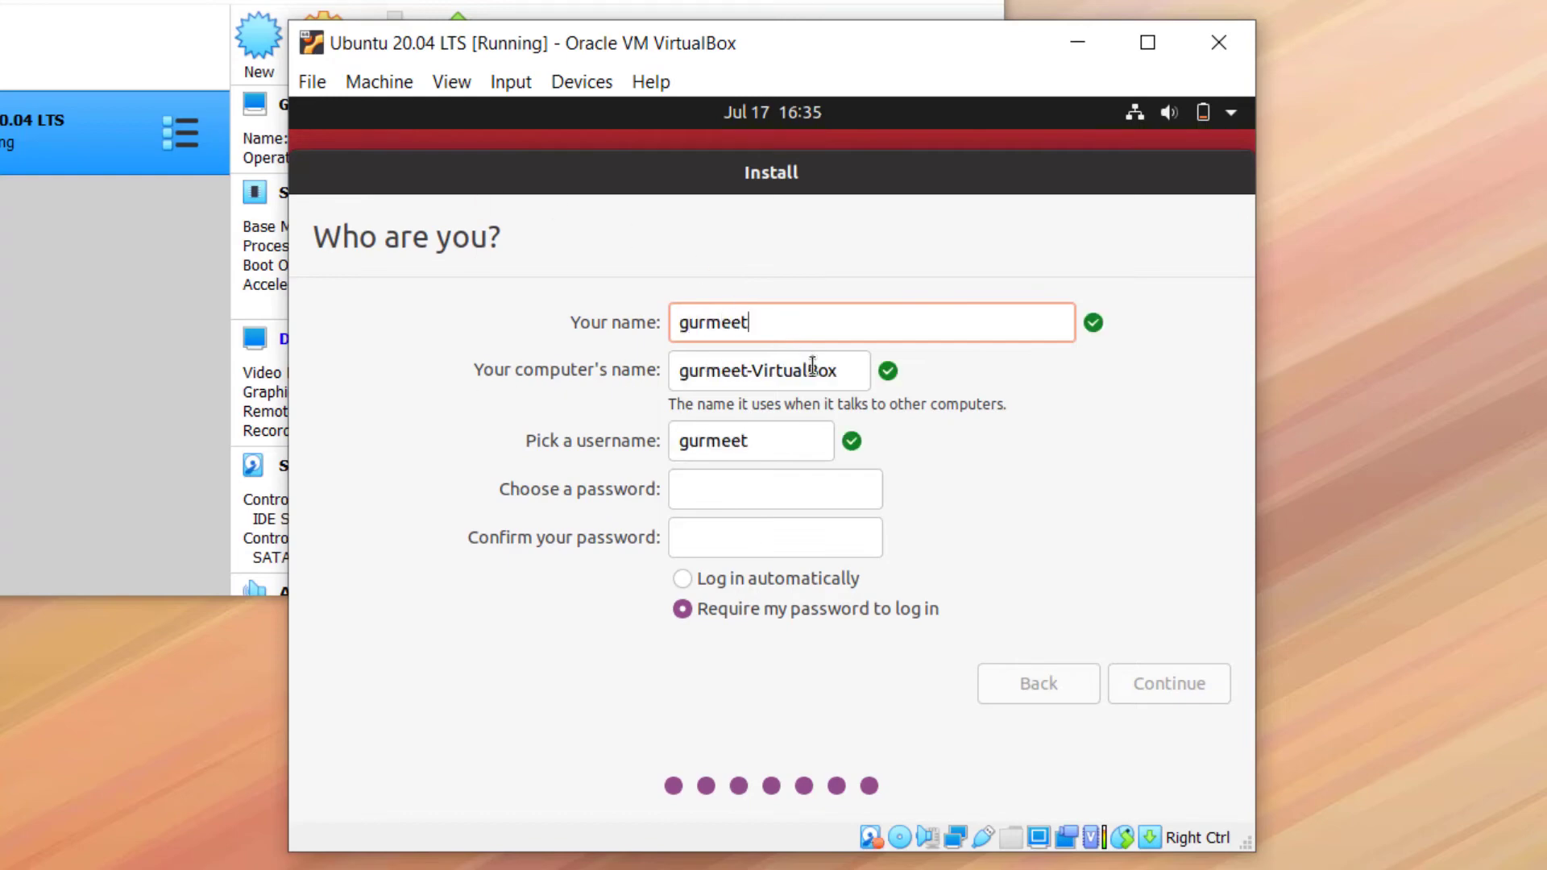
pyautogui.click(743, 491)
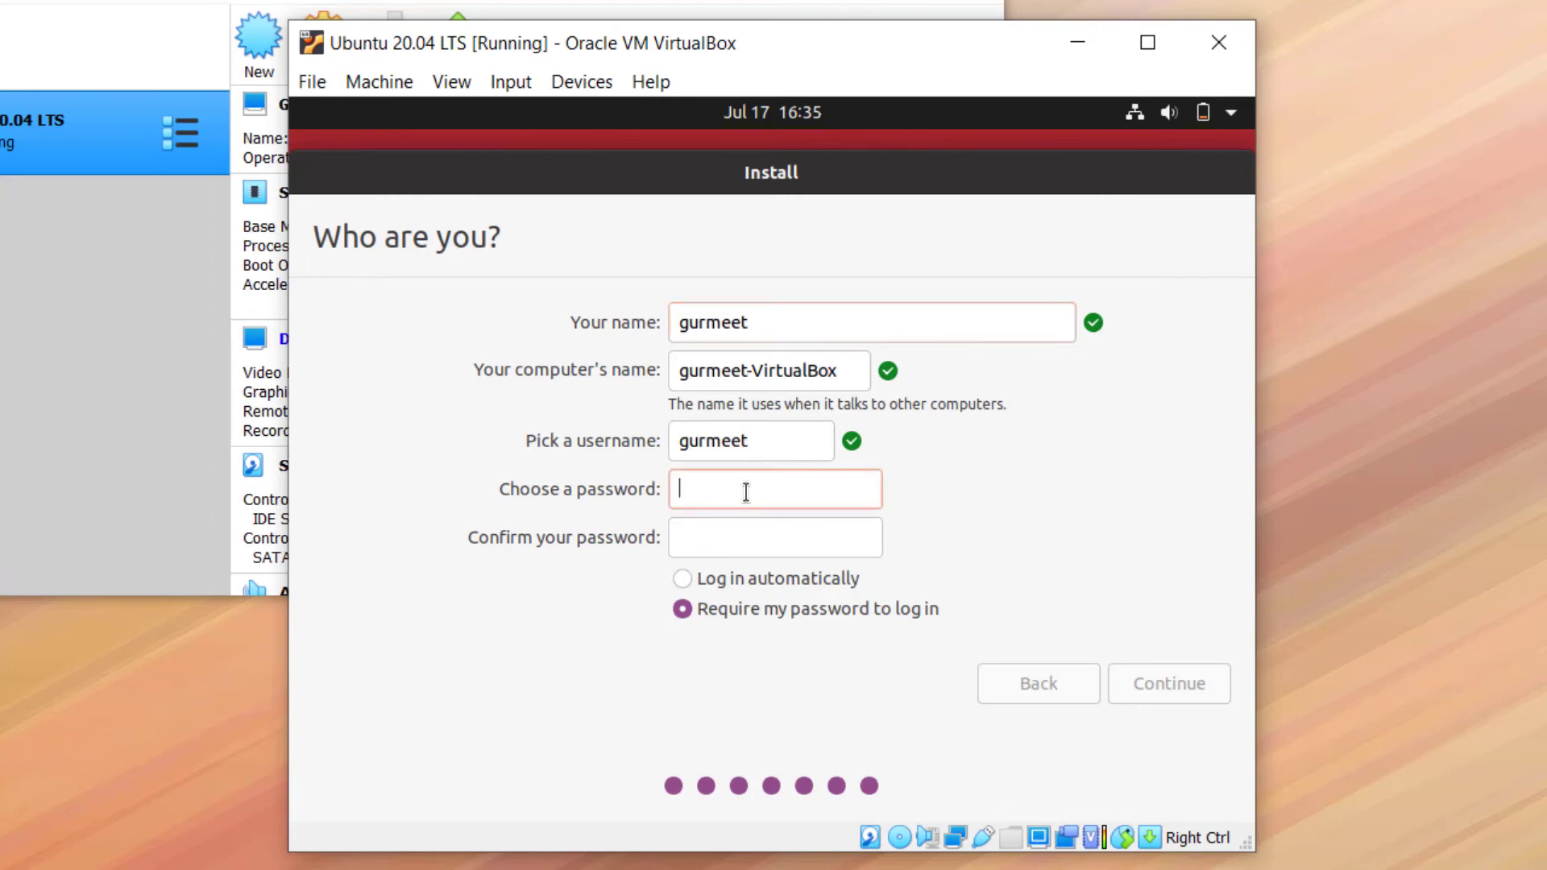
pyautogui.write('123456')
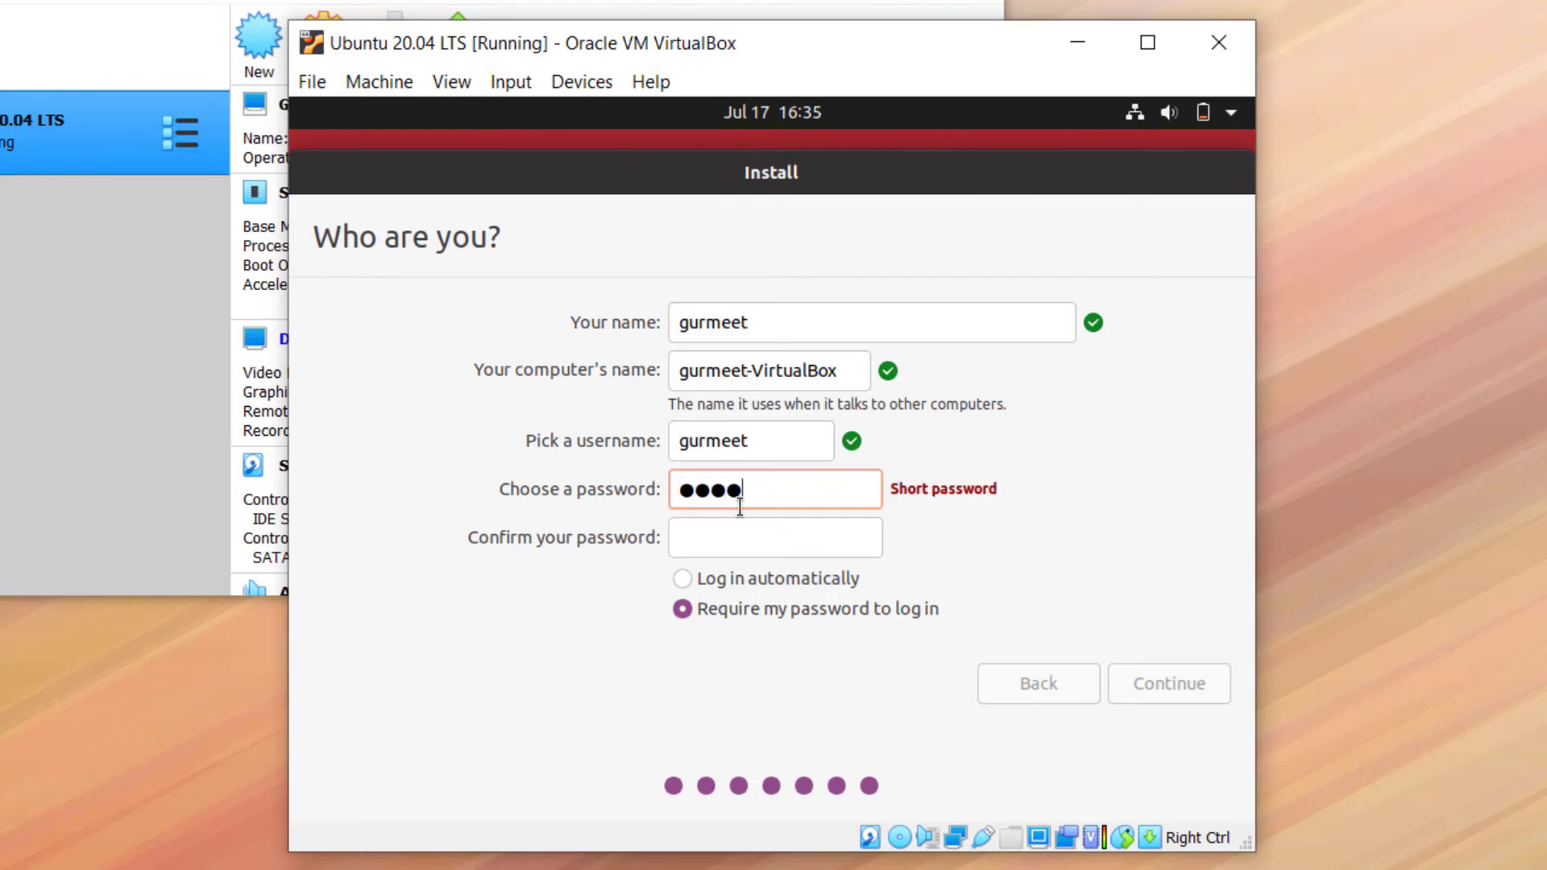
pyautogui.click(747, 542)
pyautogui.write('123456')
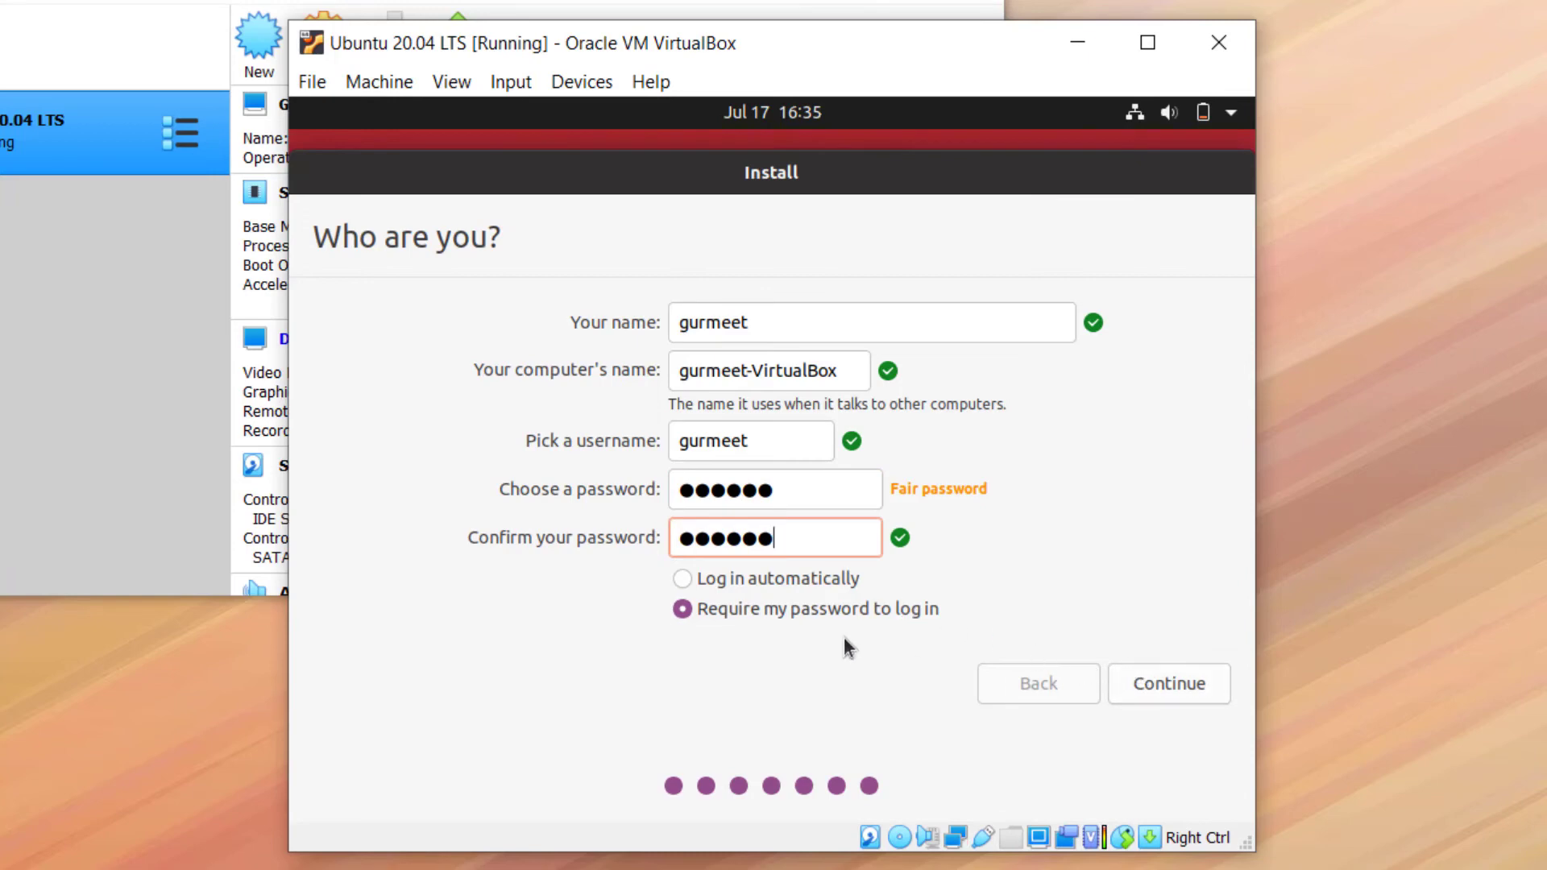
pyautogui.click(1188, 681)
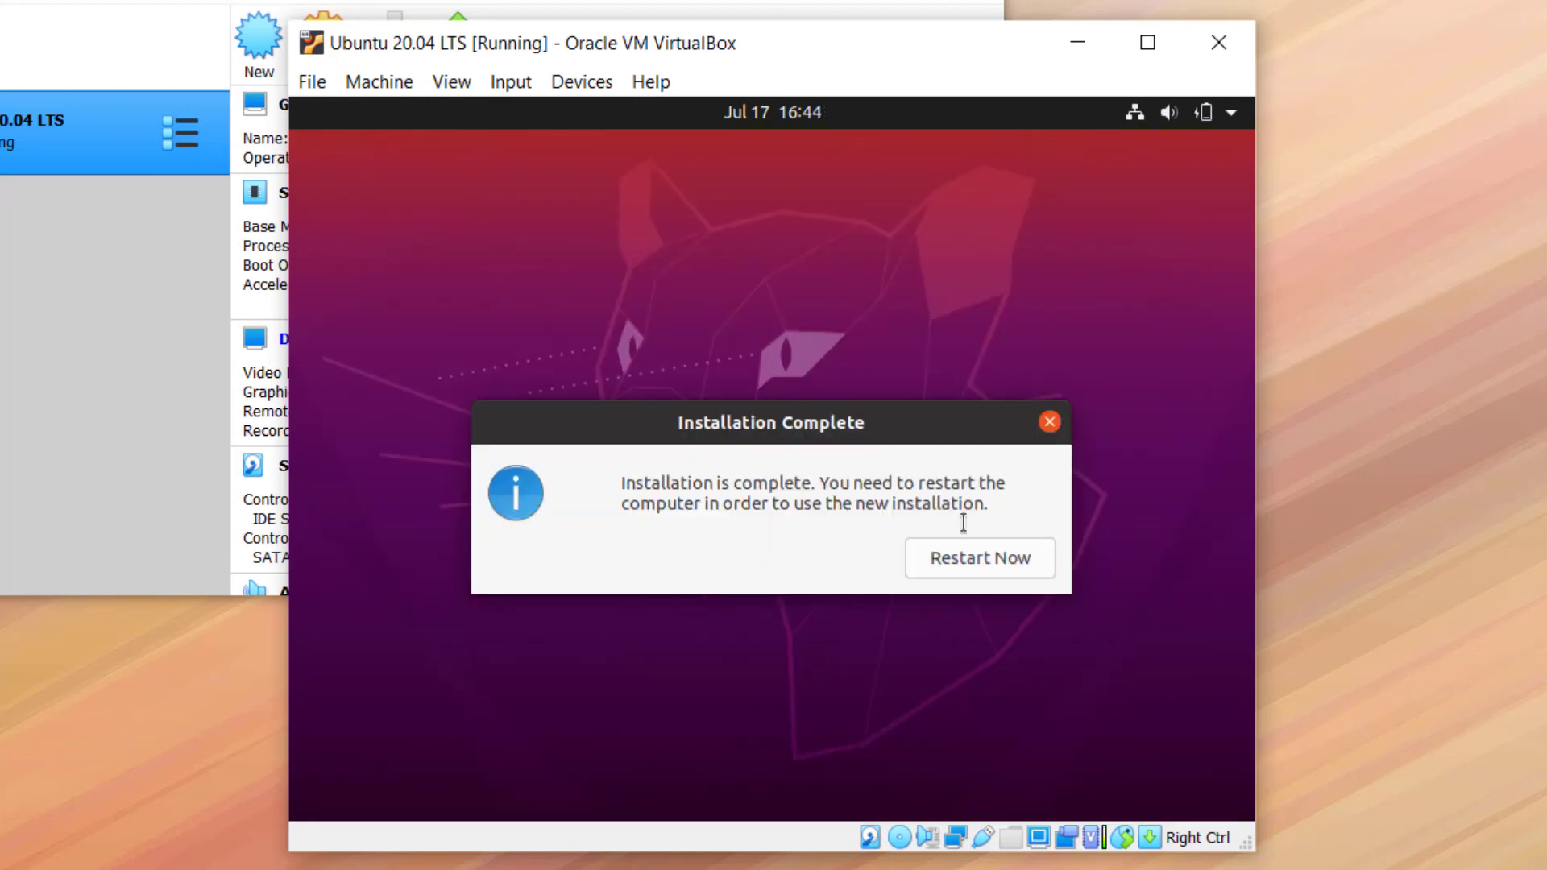
# Force-unmount the ubuntu ISO from Devices > Optical Drives and restart the VM
pyautogui.click(601, 93)
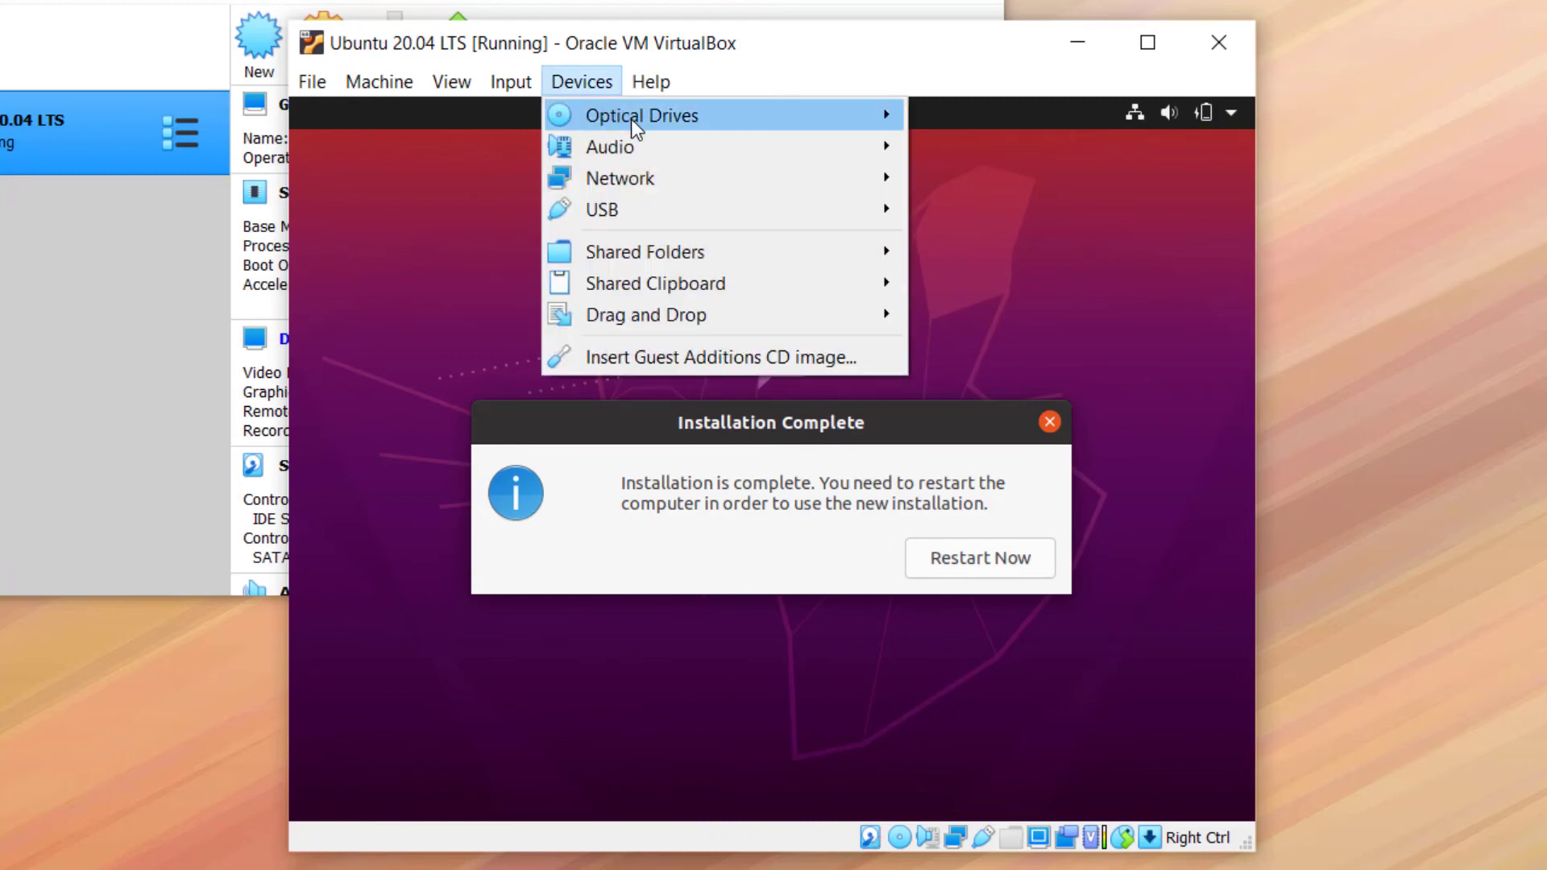
pyautogui.moveTo(869, 114)
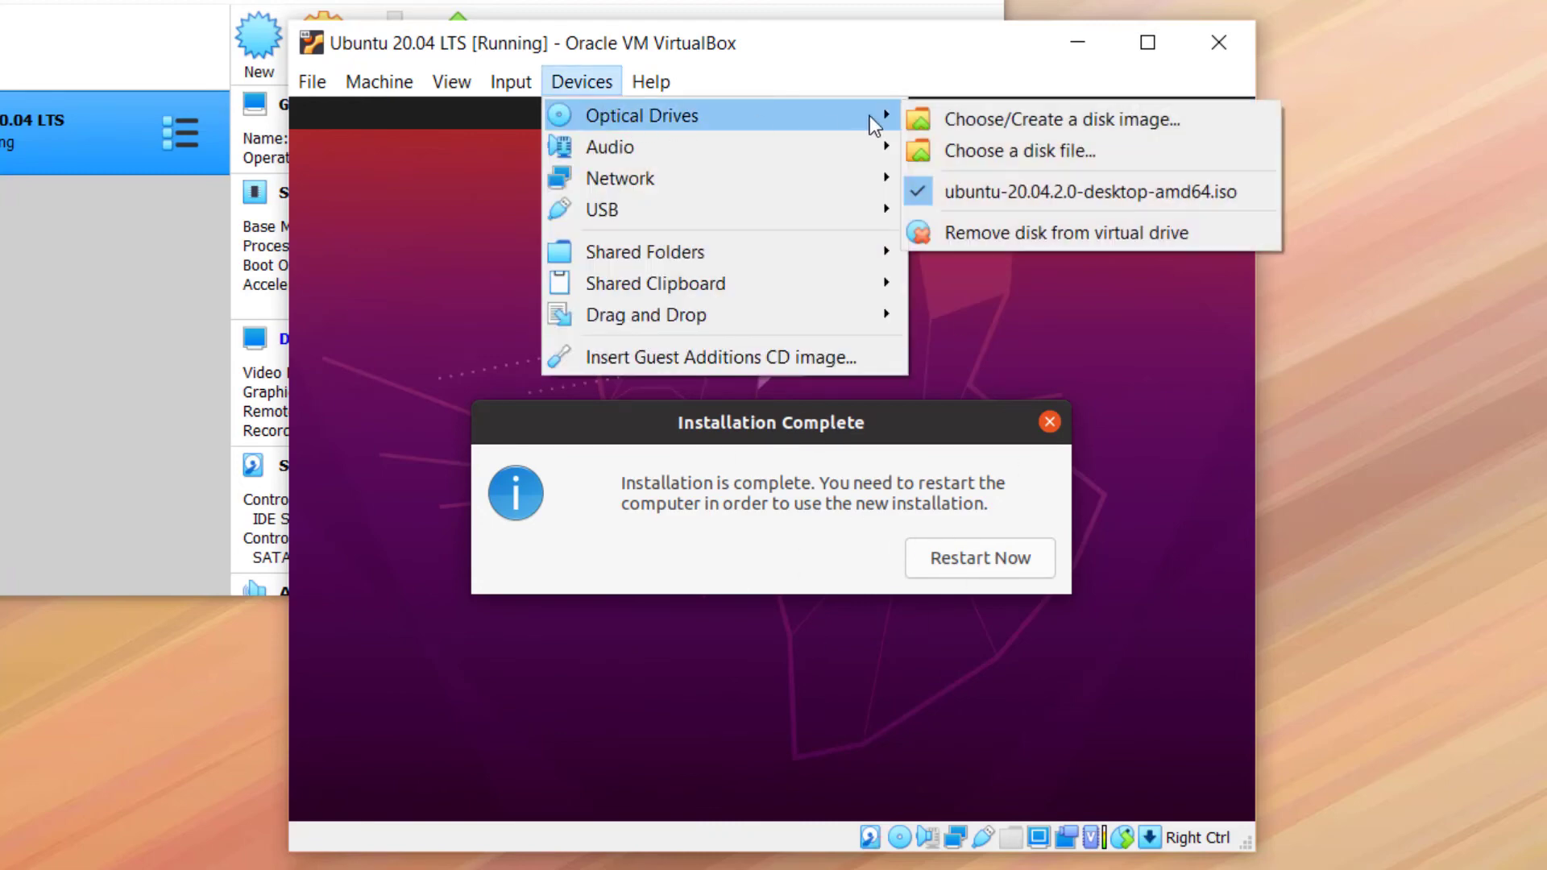
pyautogui.click(927, 201)
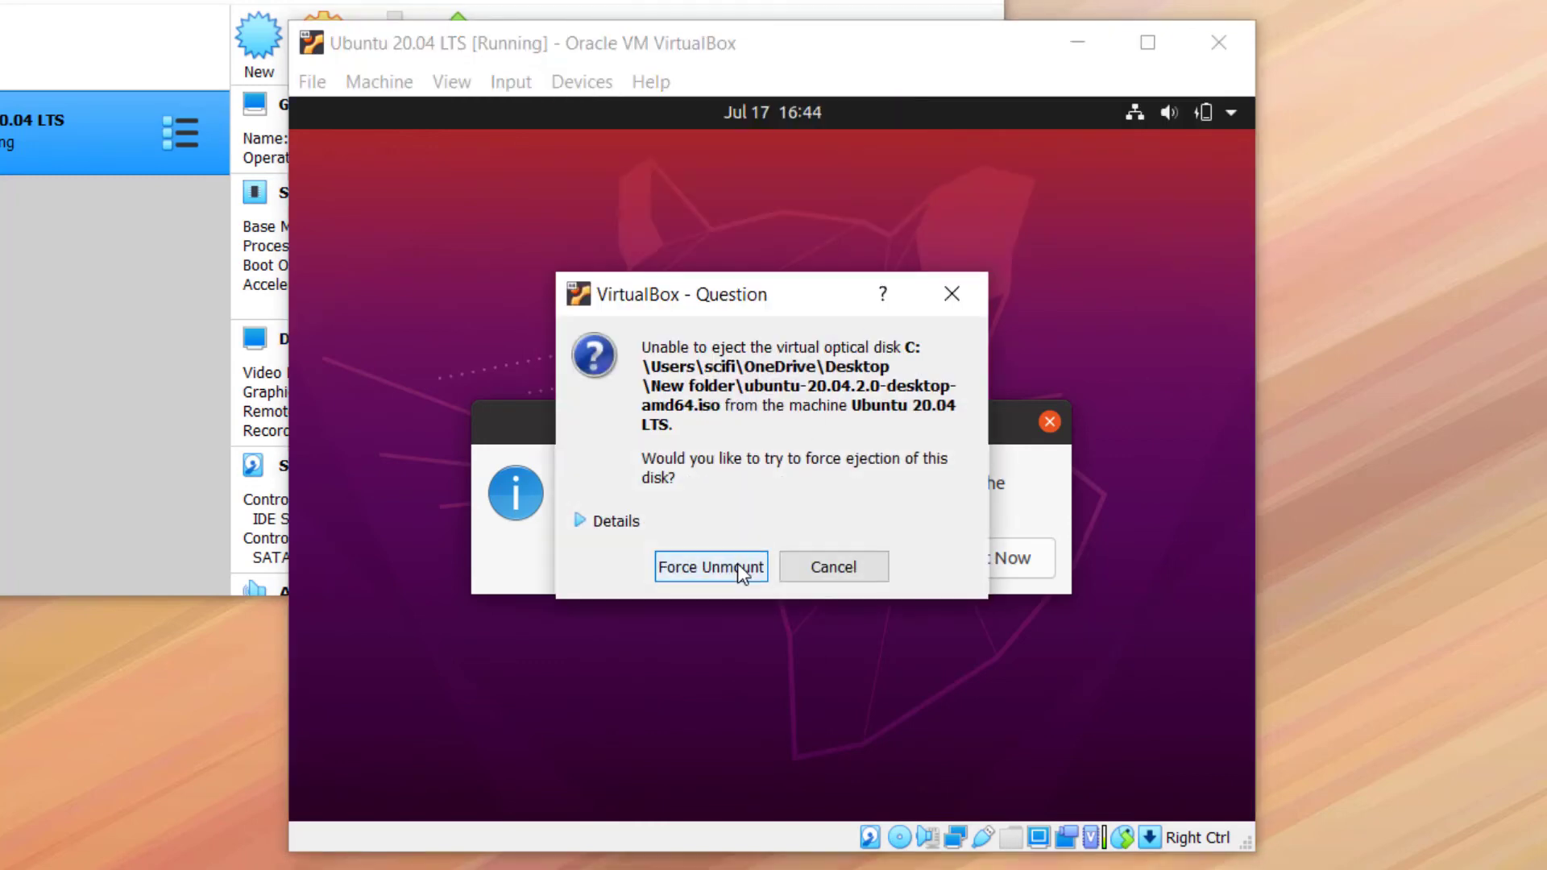
pyautogui.click(737, 563)
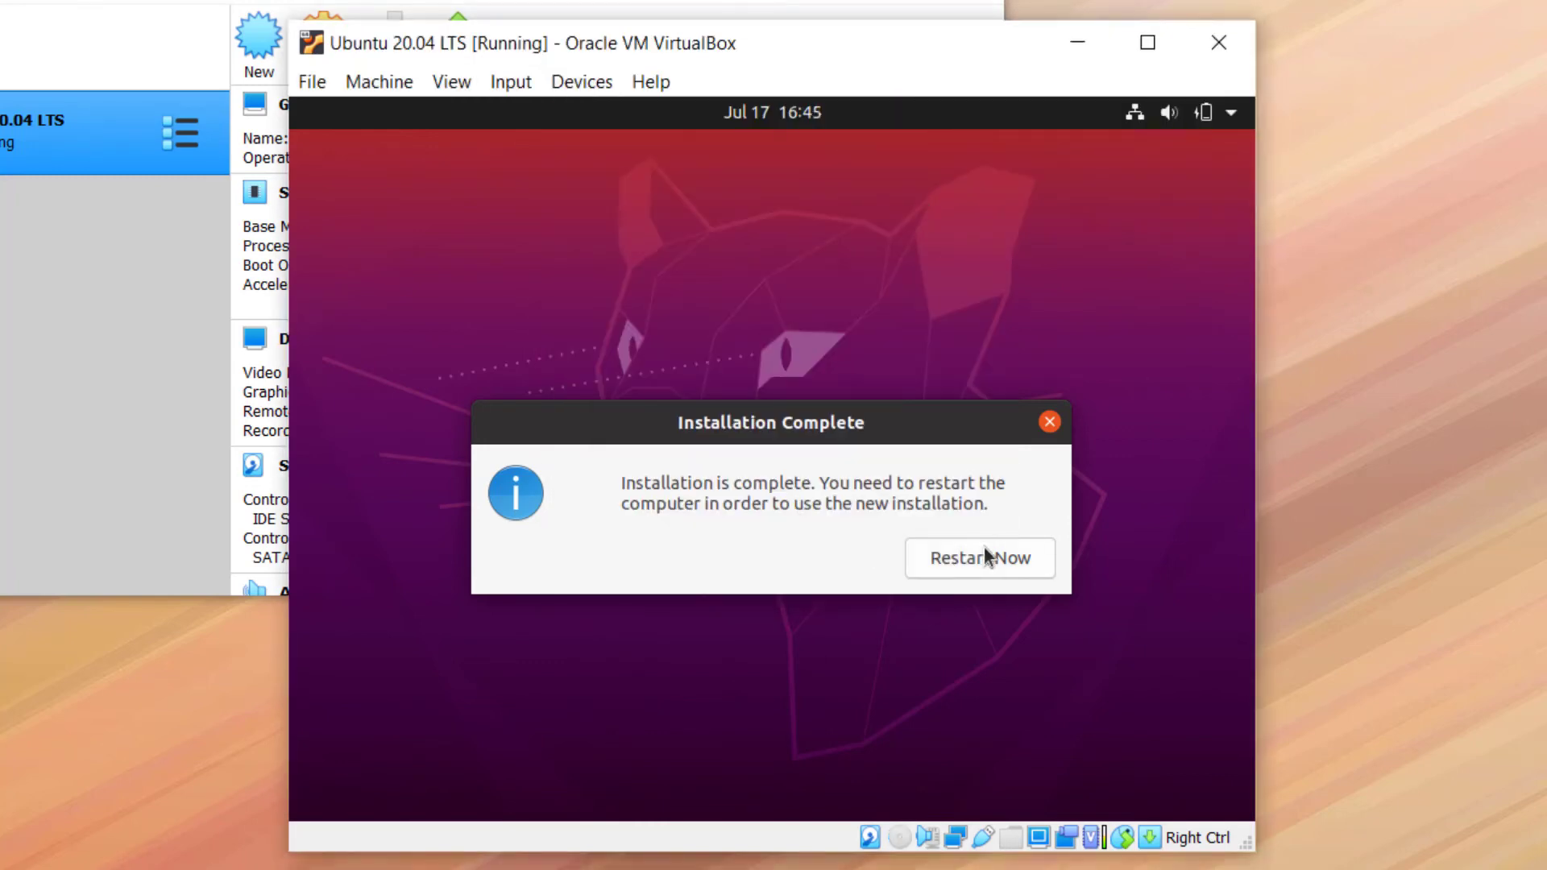
pyautogui.click(991, 567)
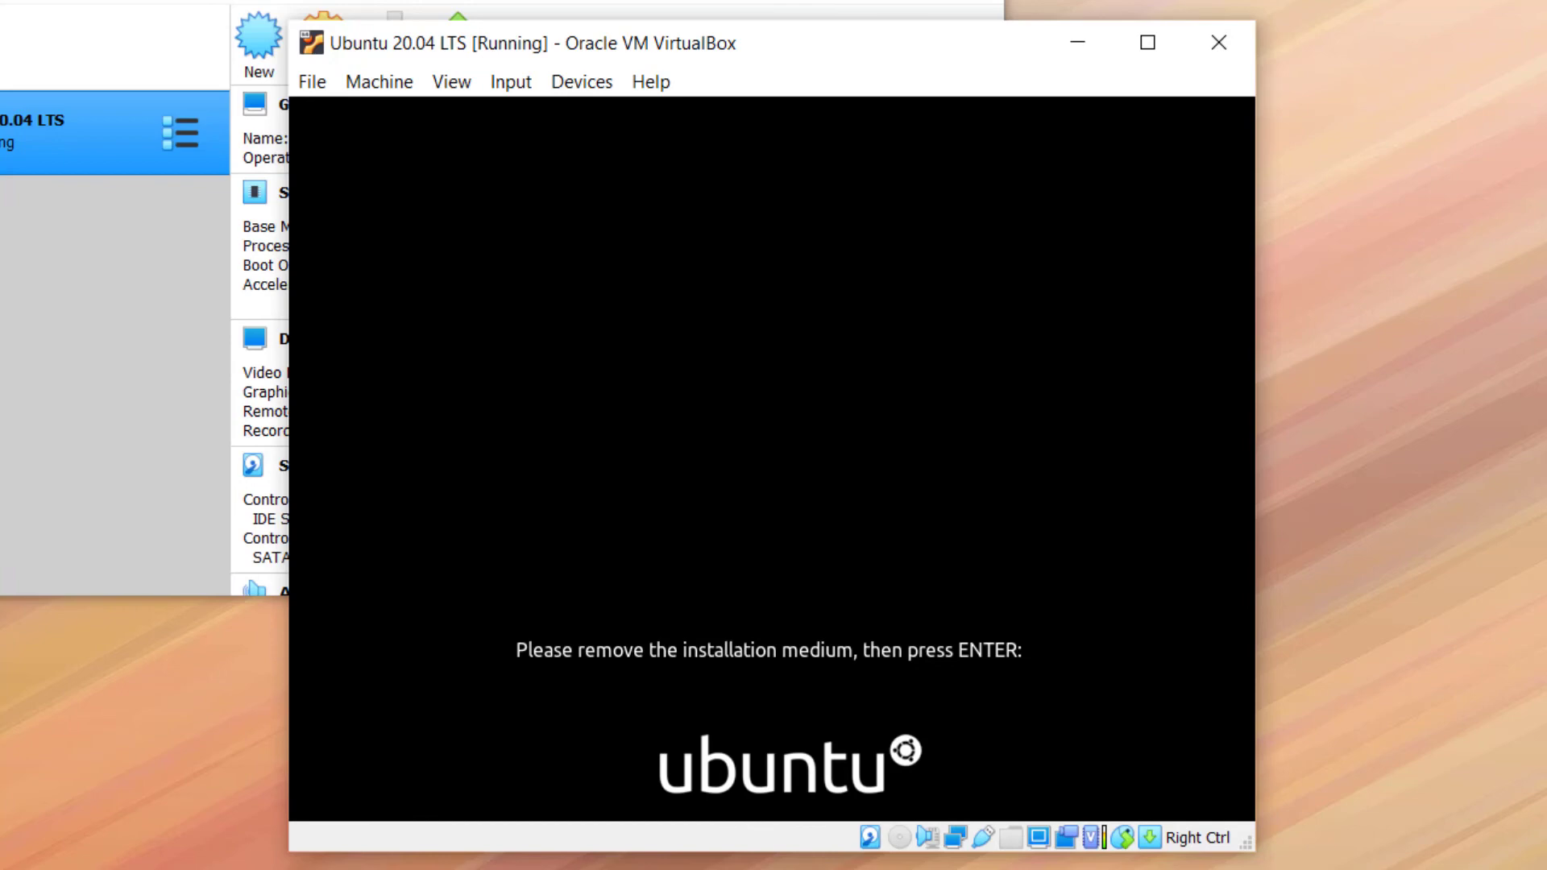
# Confirm the installation medium is removed, then log in as the new user with the account password
pyautogui.press('Return')
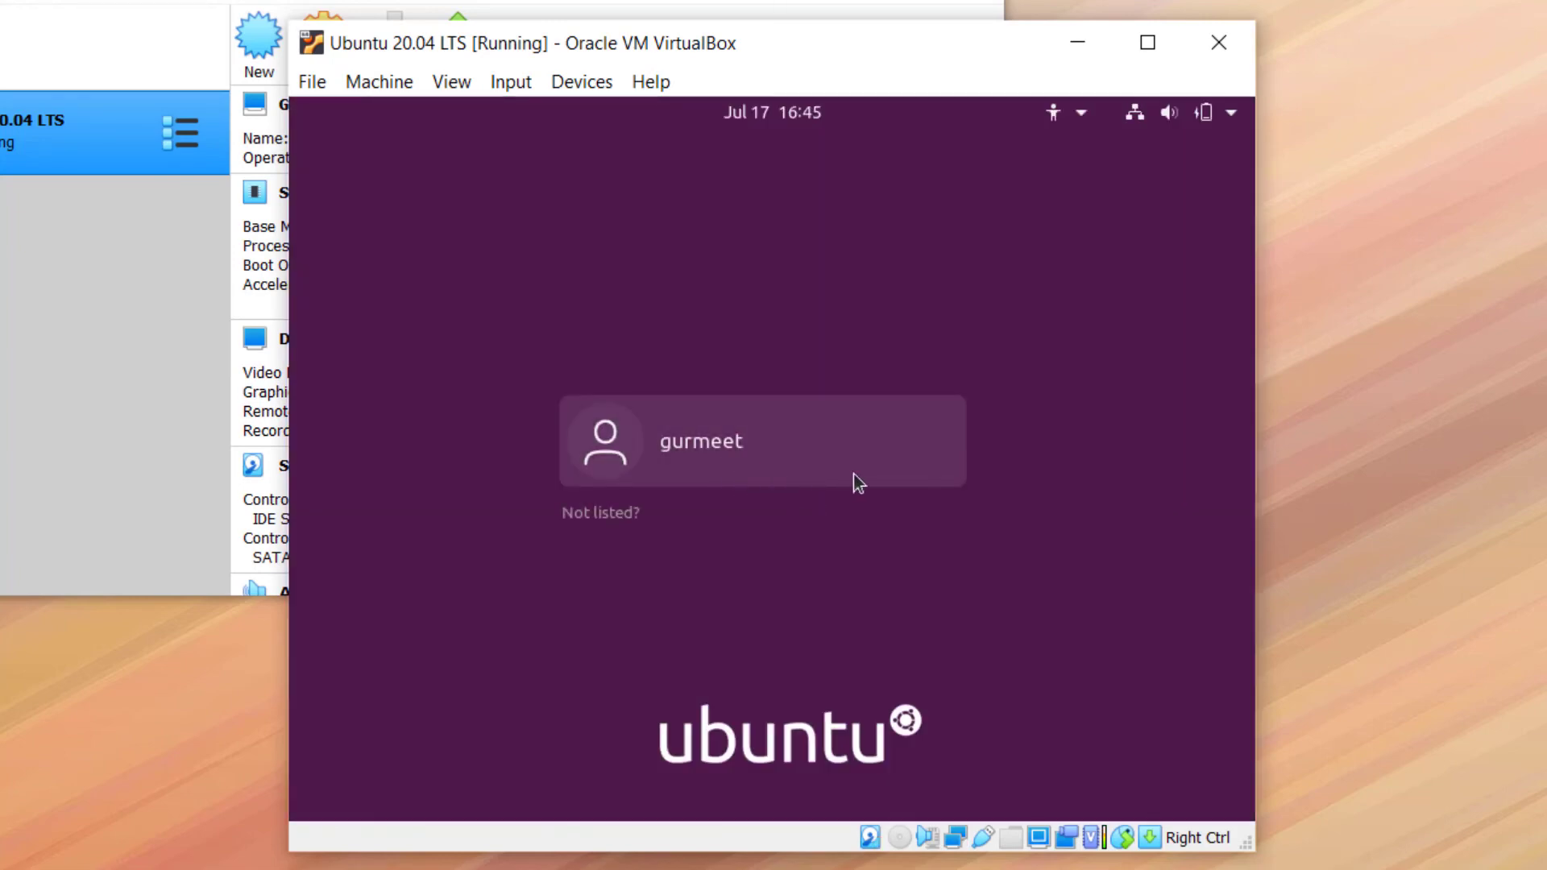
pyautogui.click(824, 474)
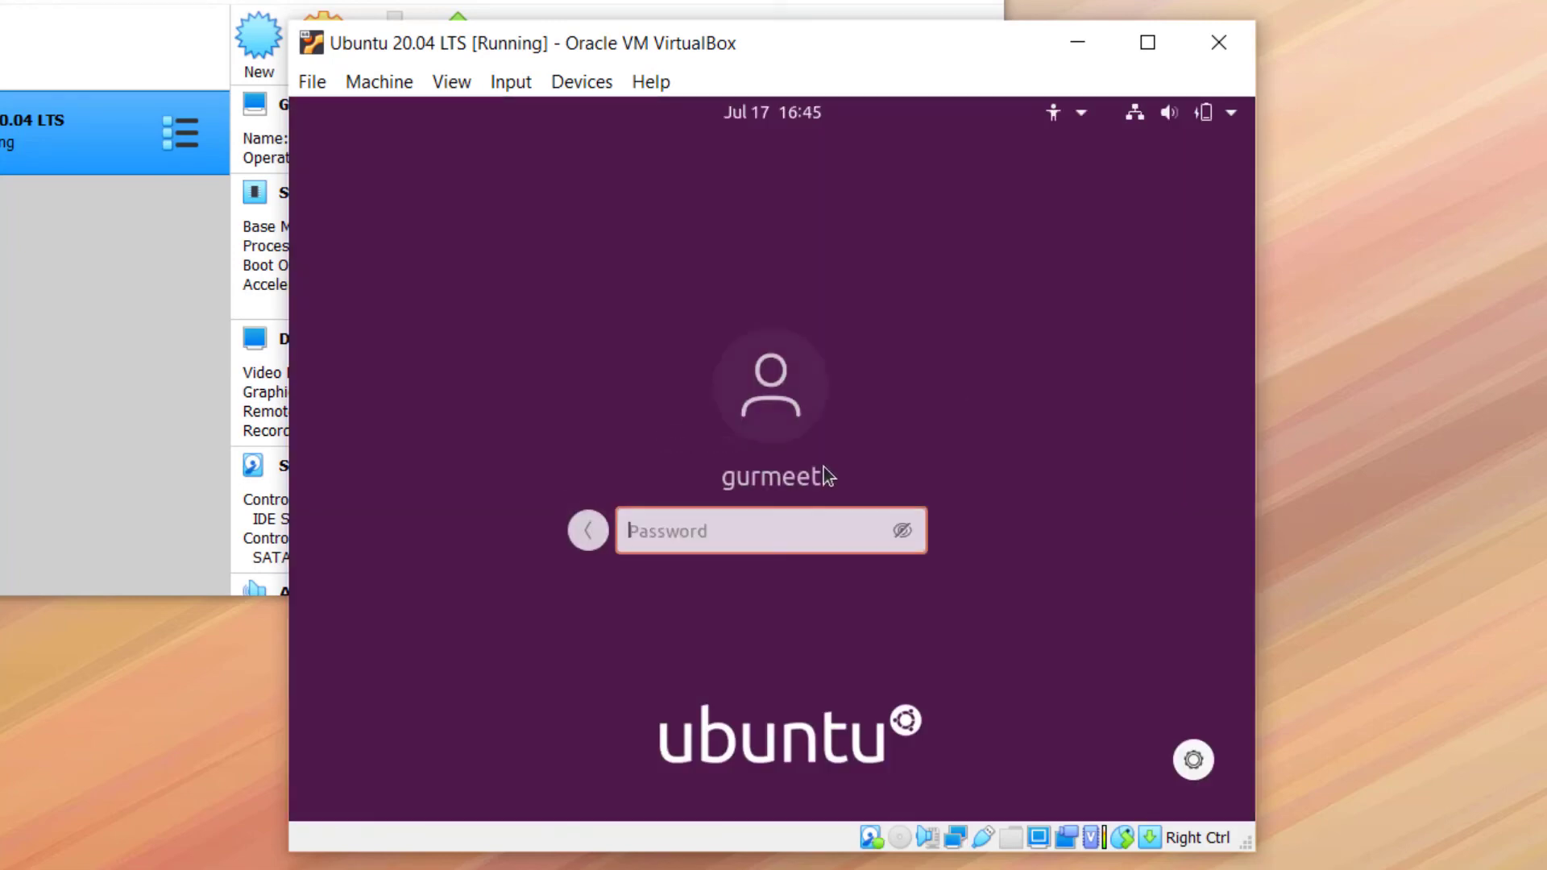
pyautogui.write('•••••••')
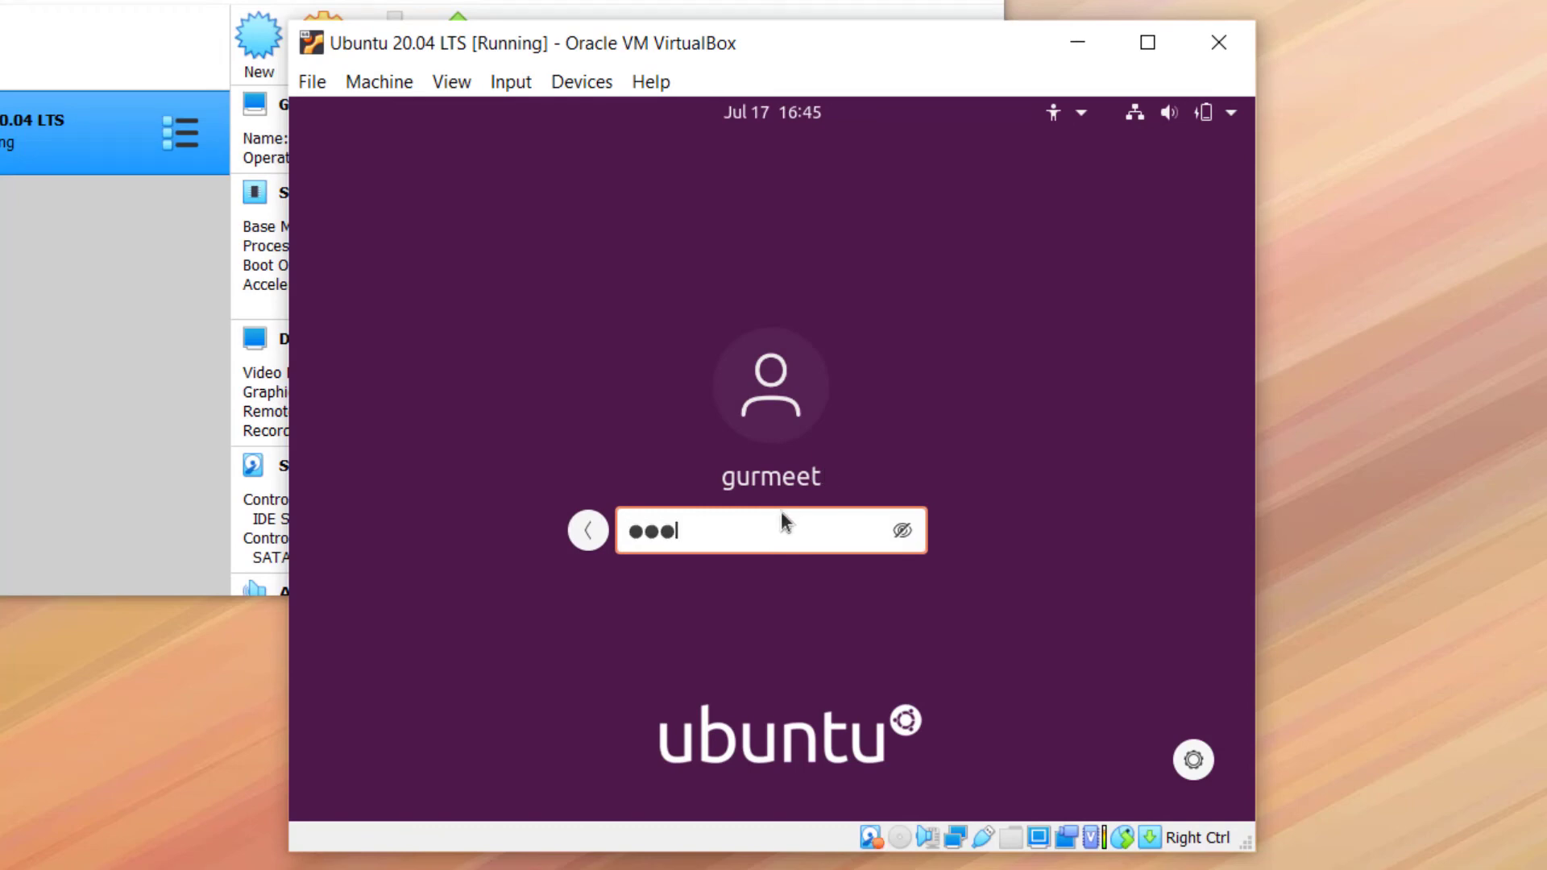
pyautogui.press('Return')
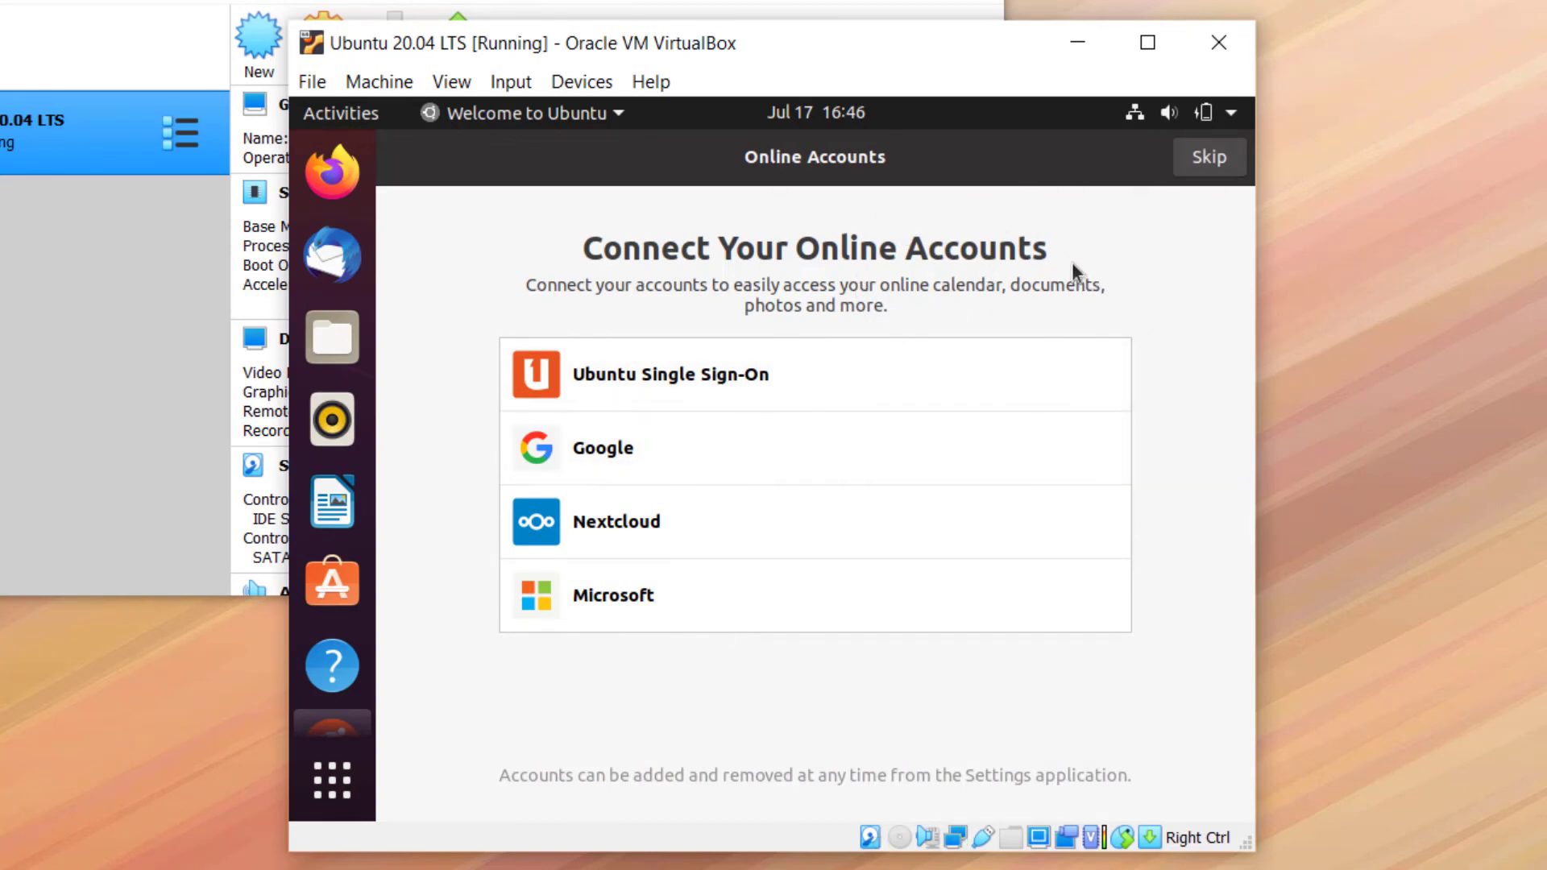
# Skip online accounts and Livepatch, decline sending system info, leave Location Services off, and finish
pyautogui.click(1210, 171)
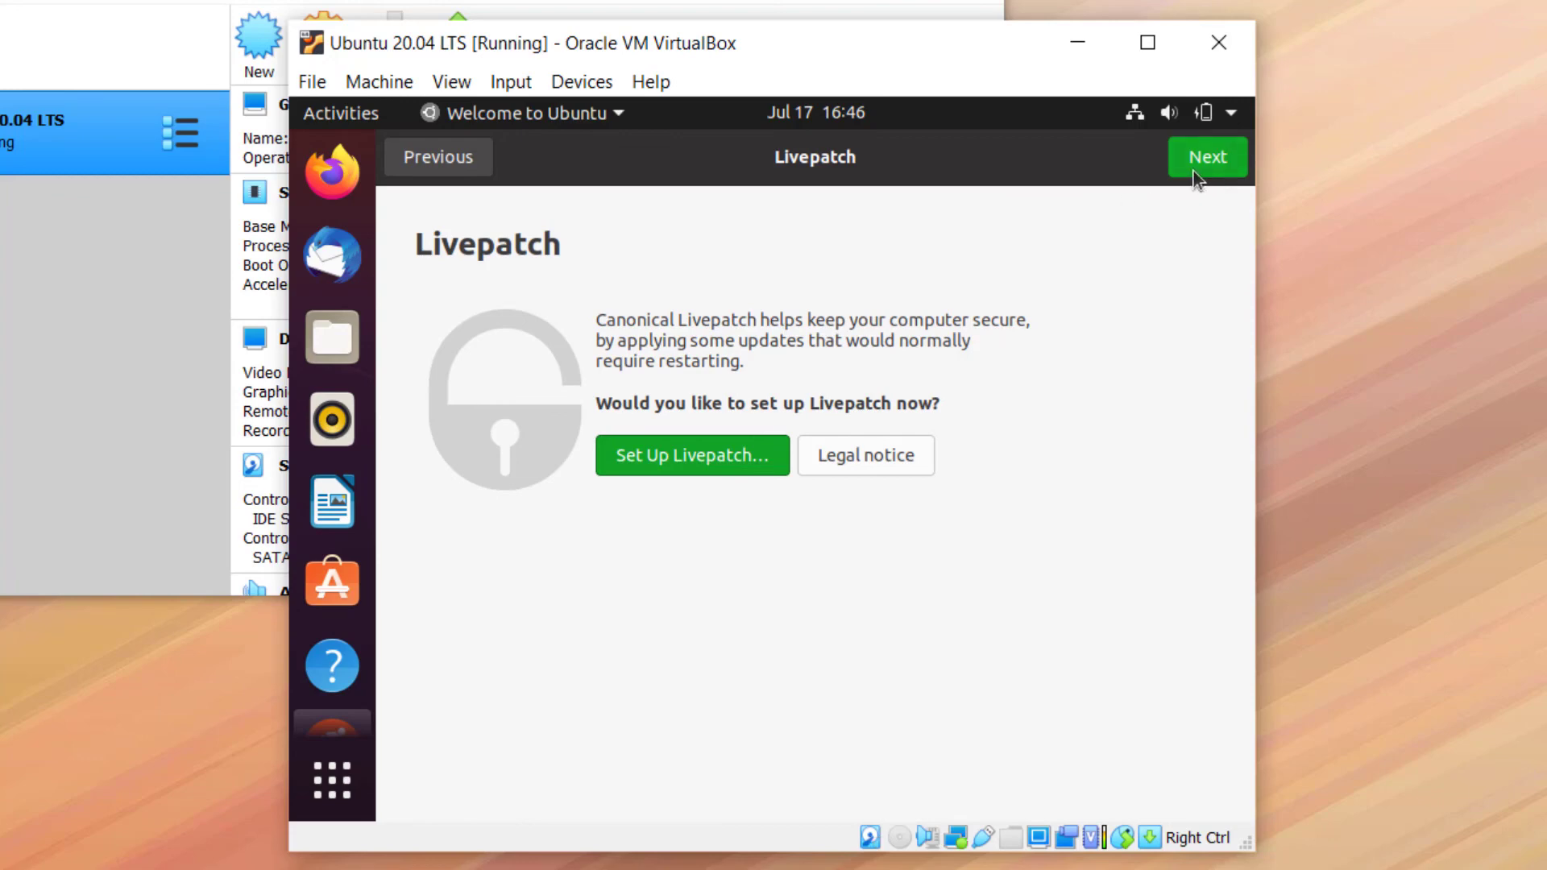
pyautogui.click(1204, 164)
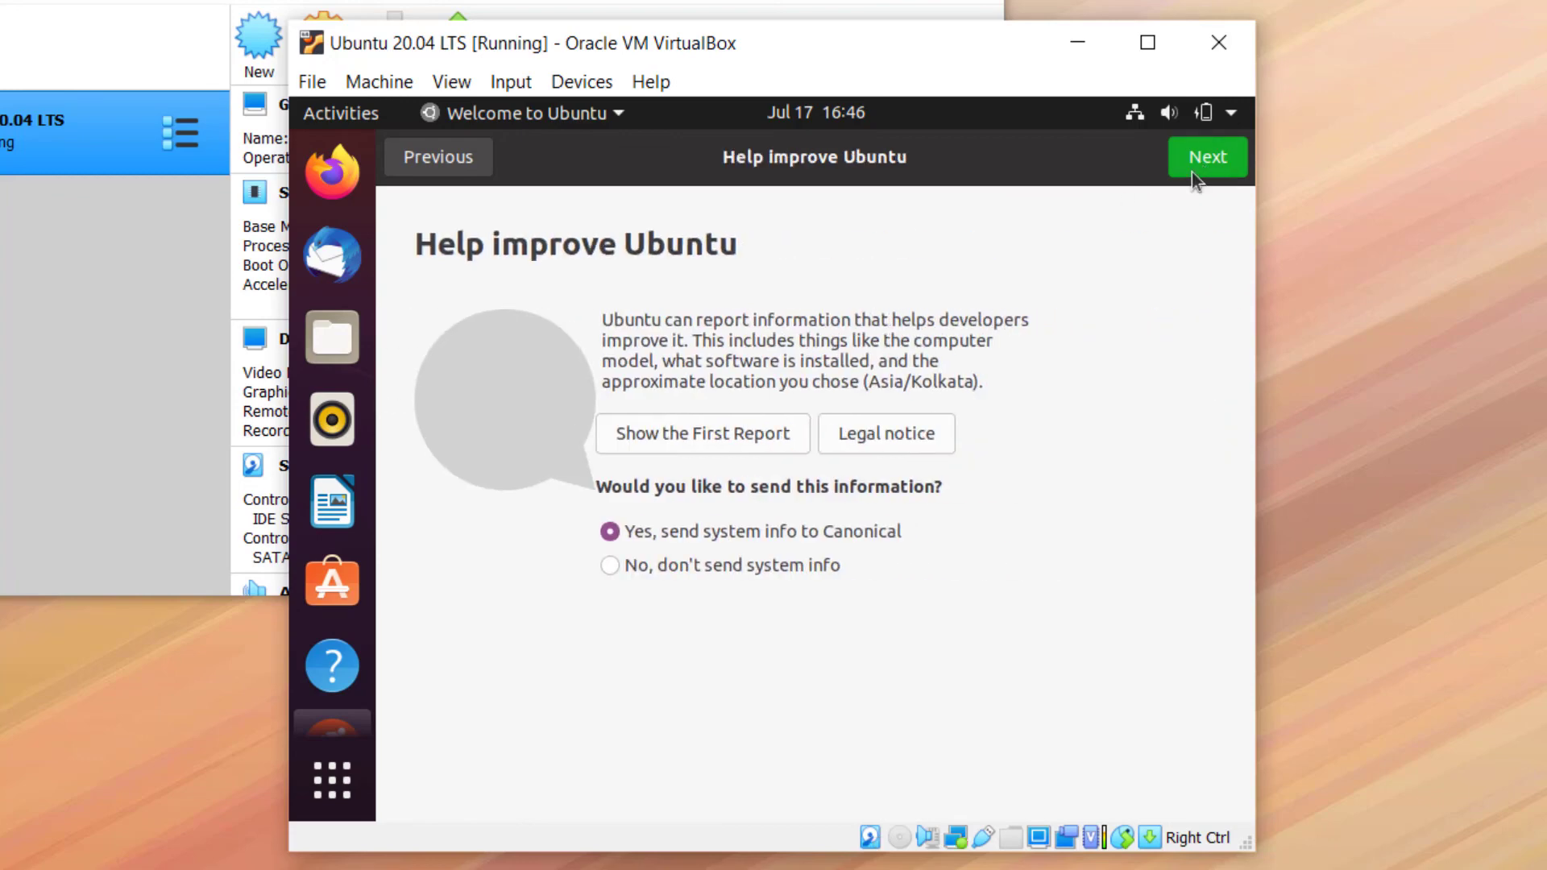
pyautogui.click(791, 566)
pyautogui.click(1211, 158)
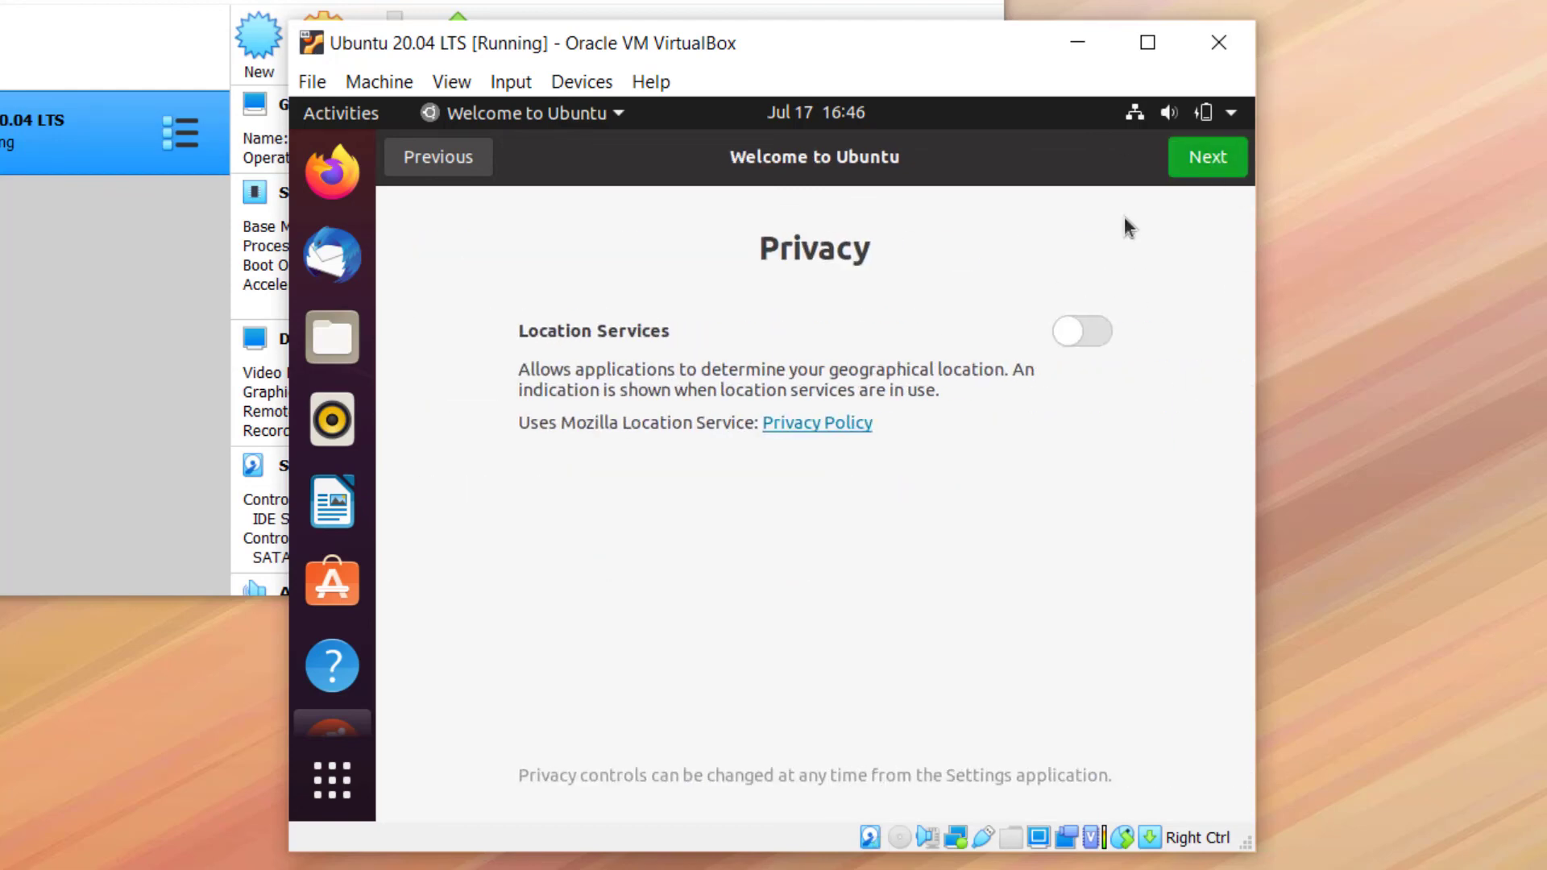
pyautogui.click(1204, 157)
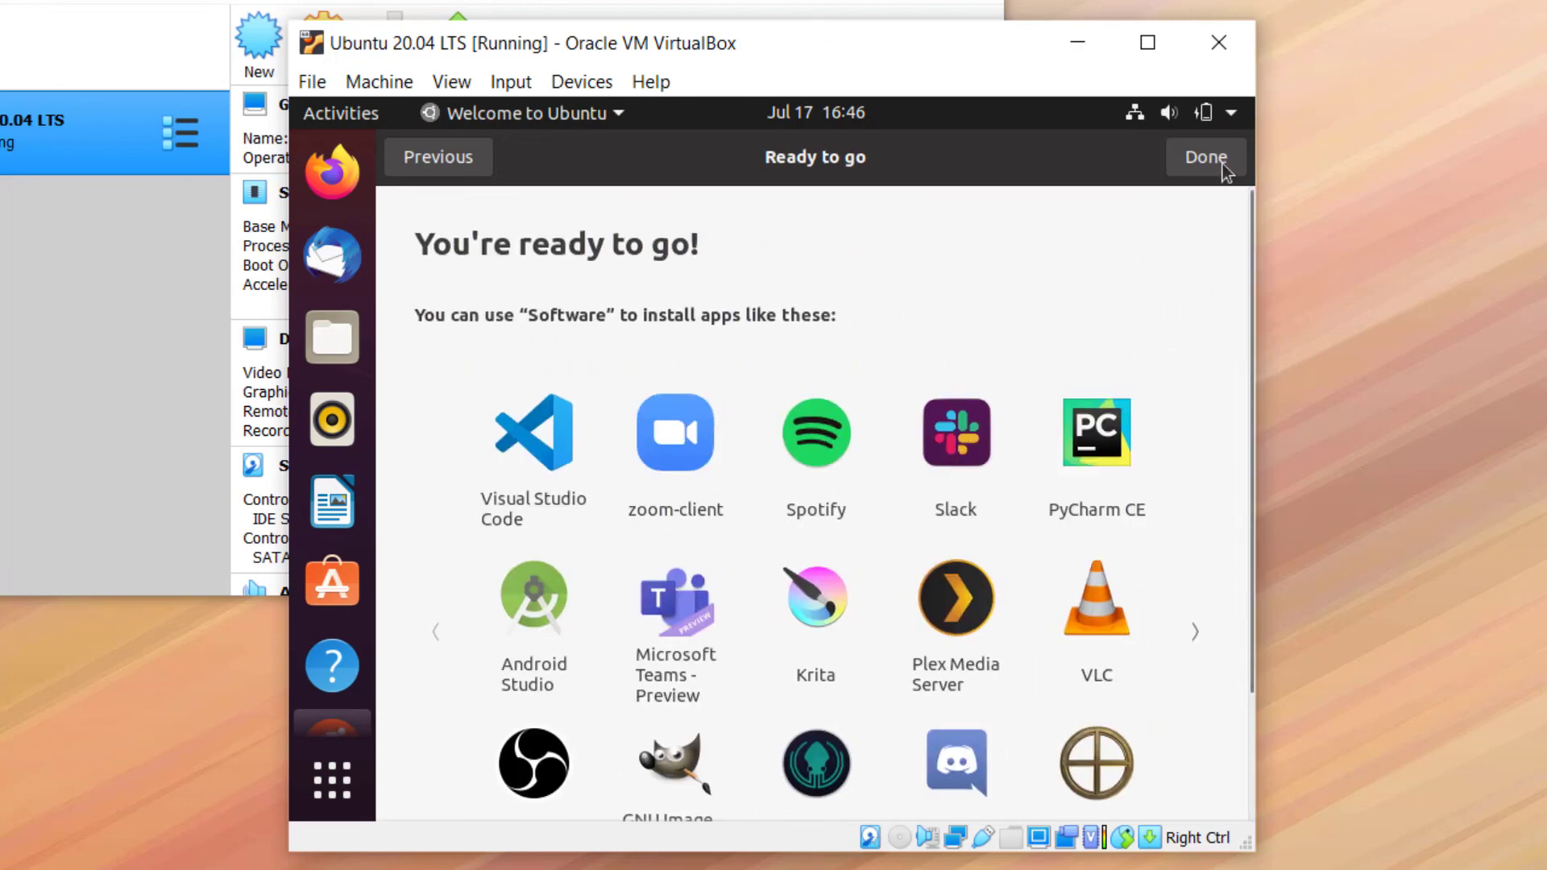
pyautogui.click(1218, 163)
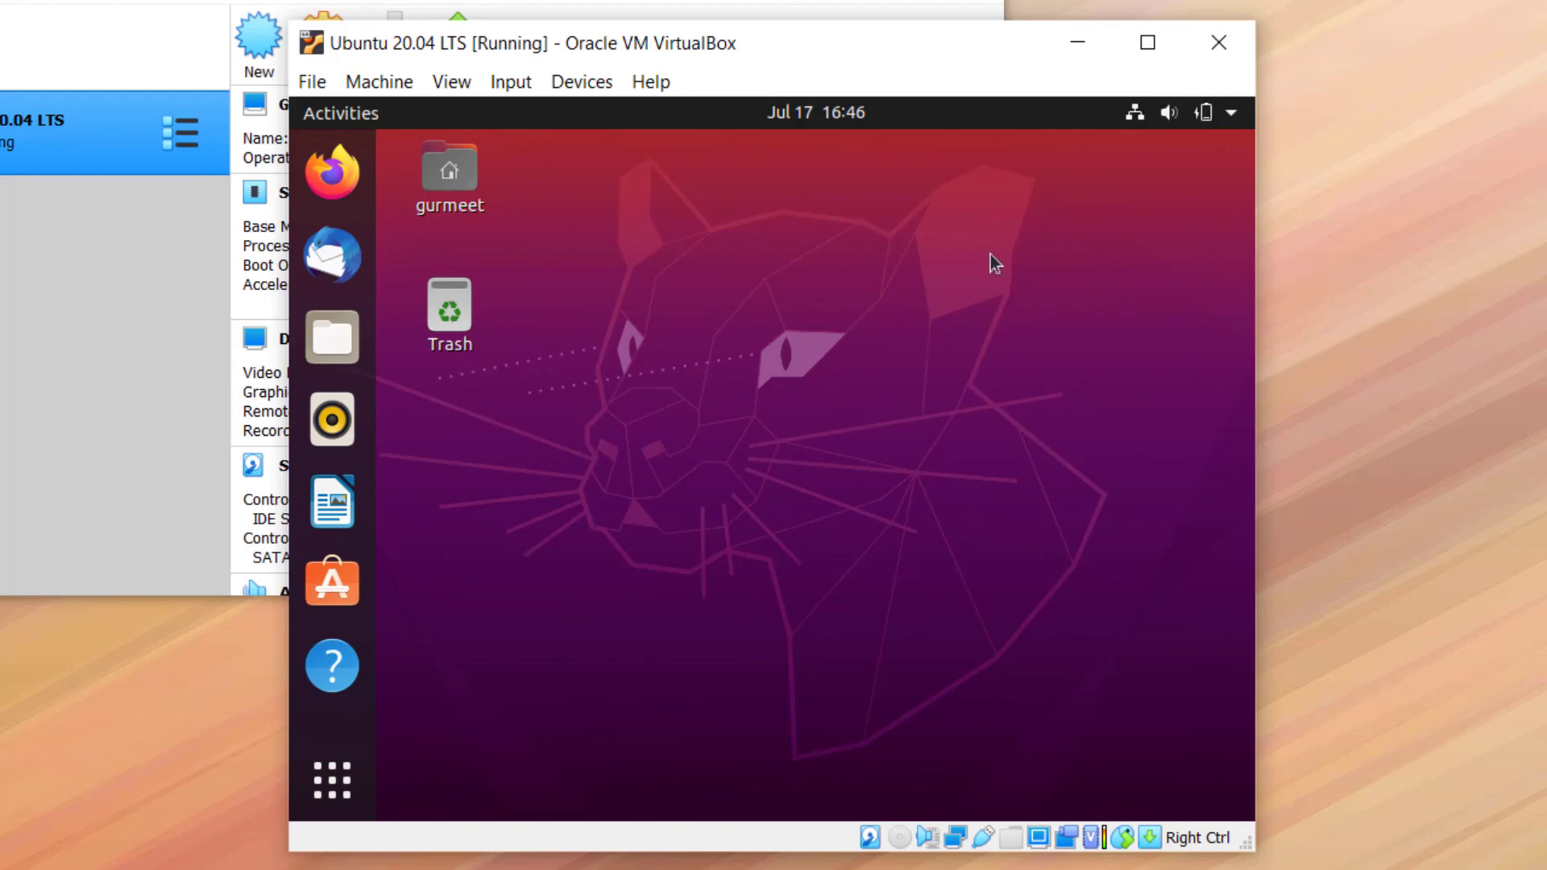
# Power off Ubuntu from its system menu, then relaunch the Ubuntu 20.04 LTS VM from the Manager
pyautogui.click(1234, 113)
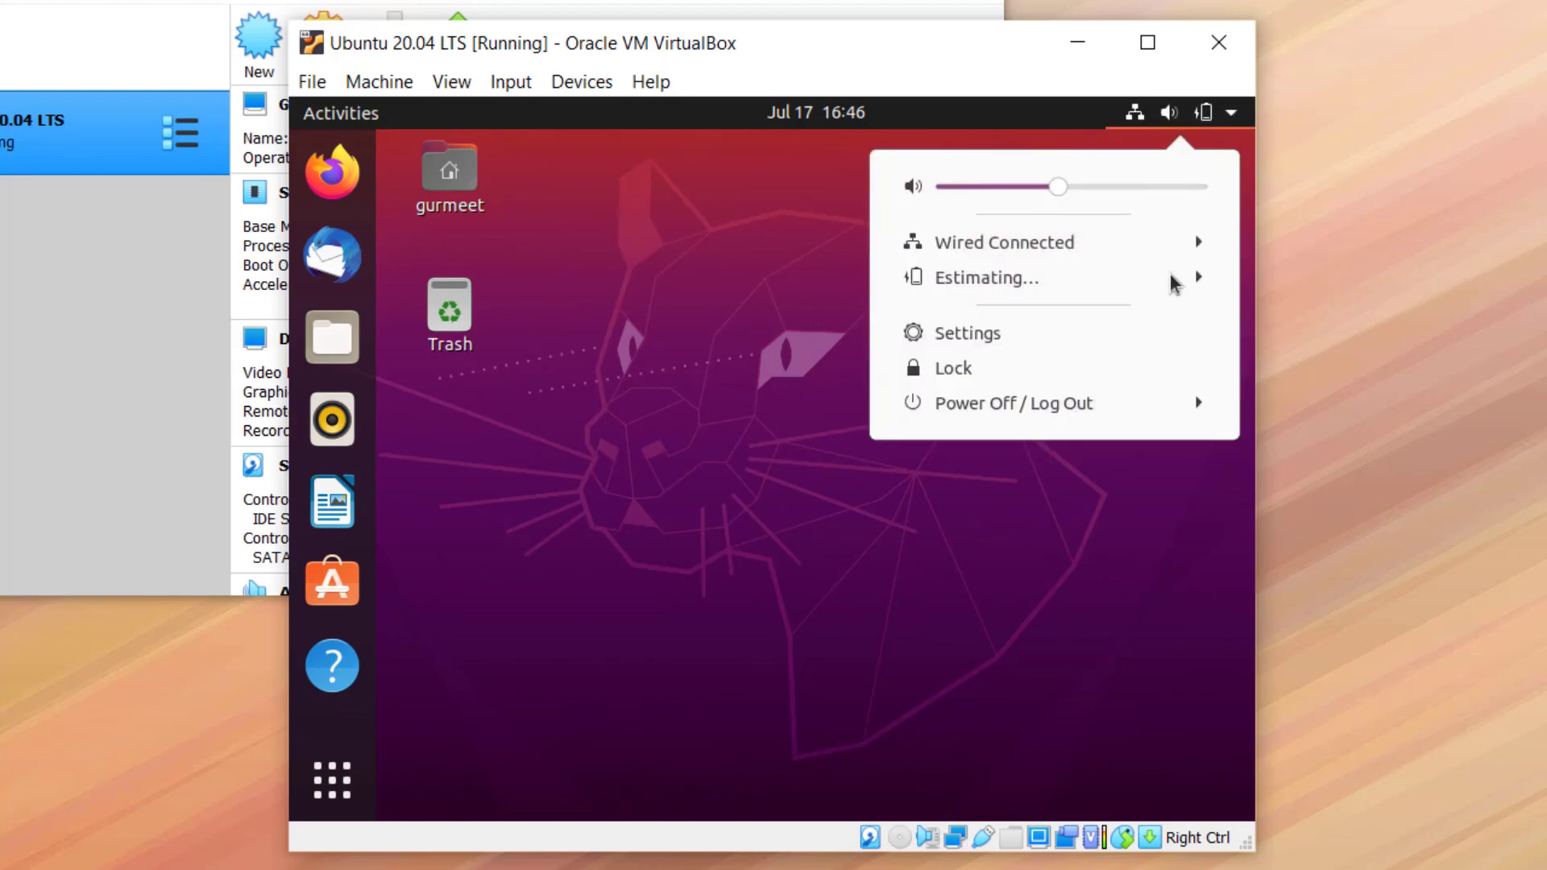
pyautogui.click(1121, 401)
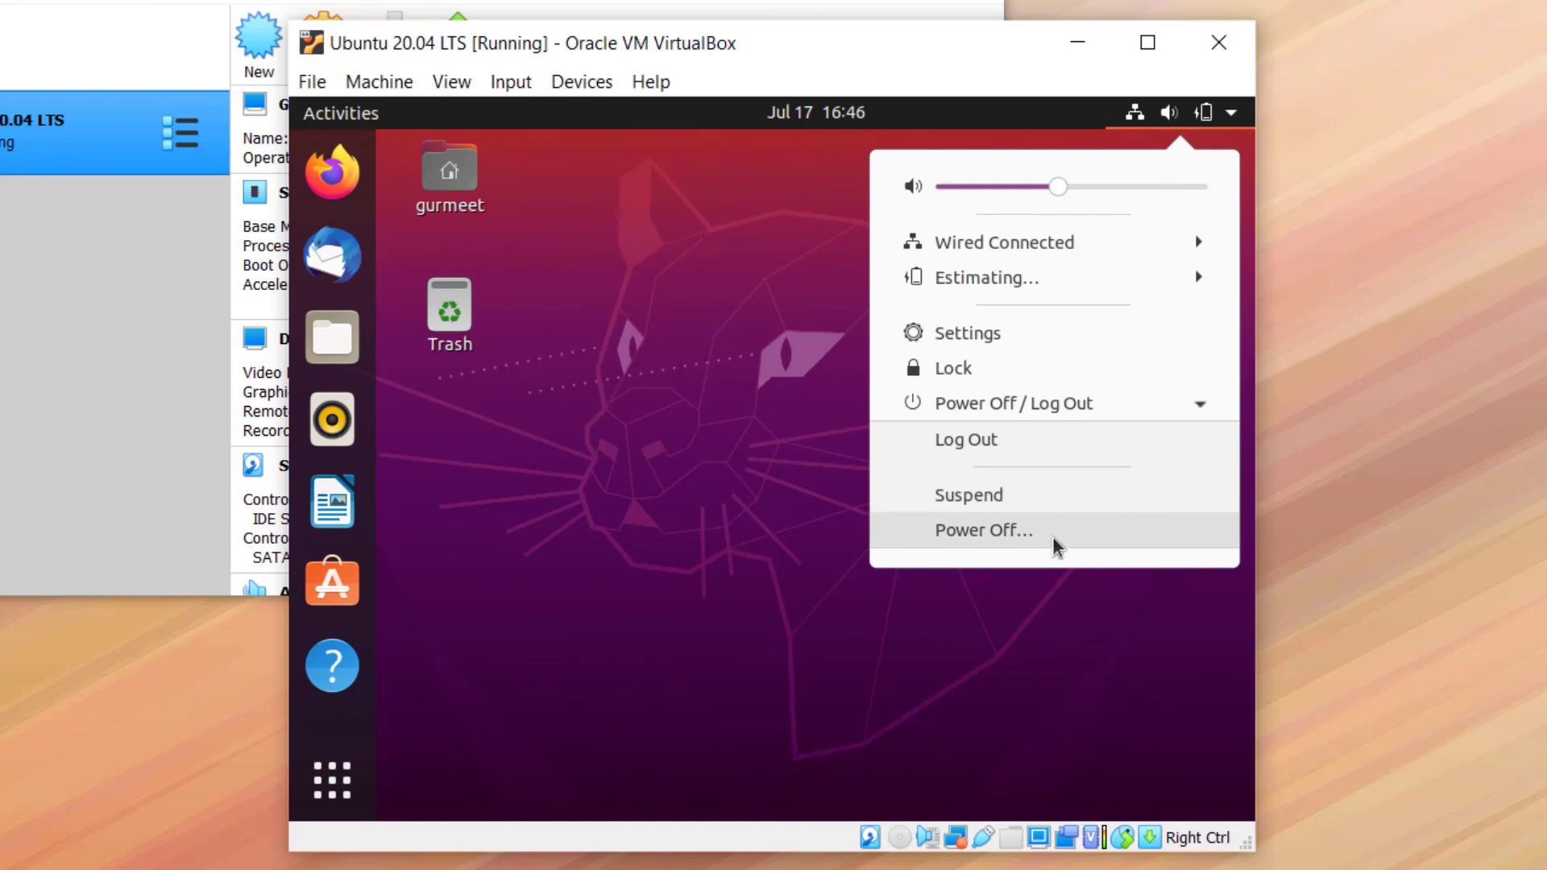
pyautogui.click(1052, 534)
pyautogui.click(1003, 548)
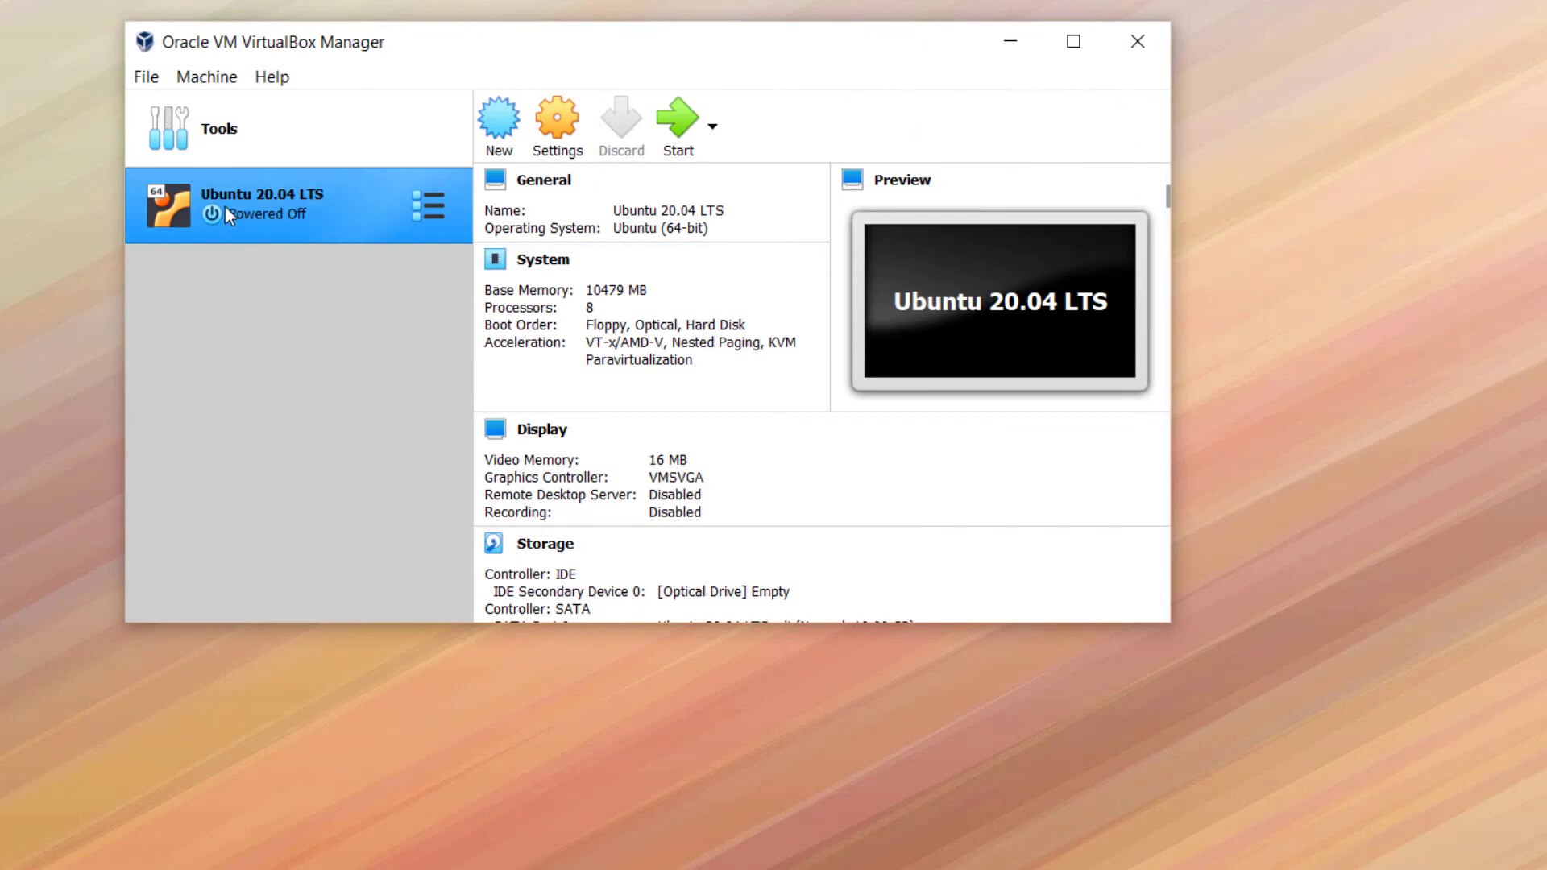
pyautogui.doubleClick(284, 227)
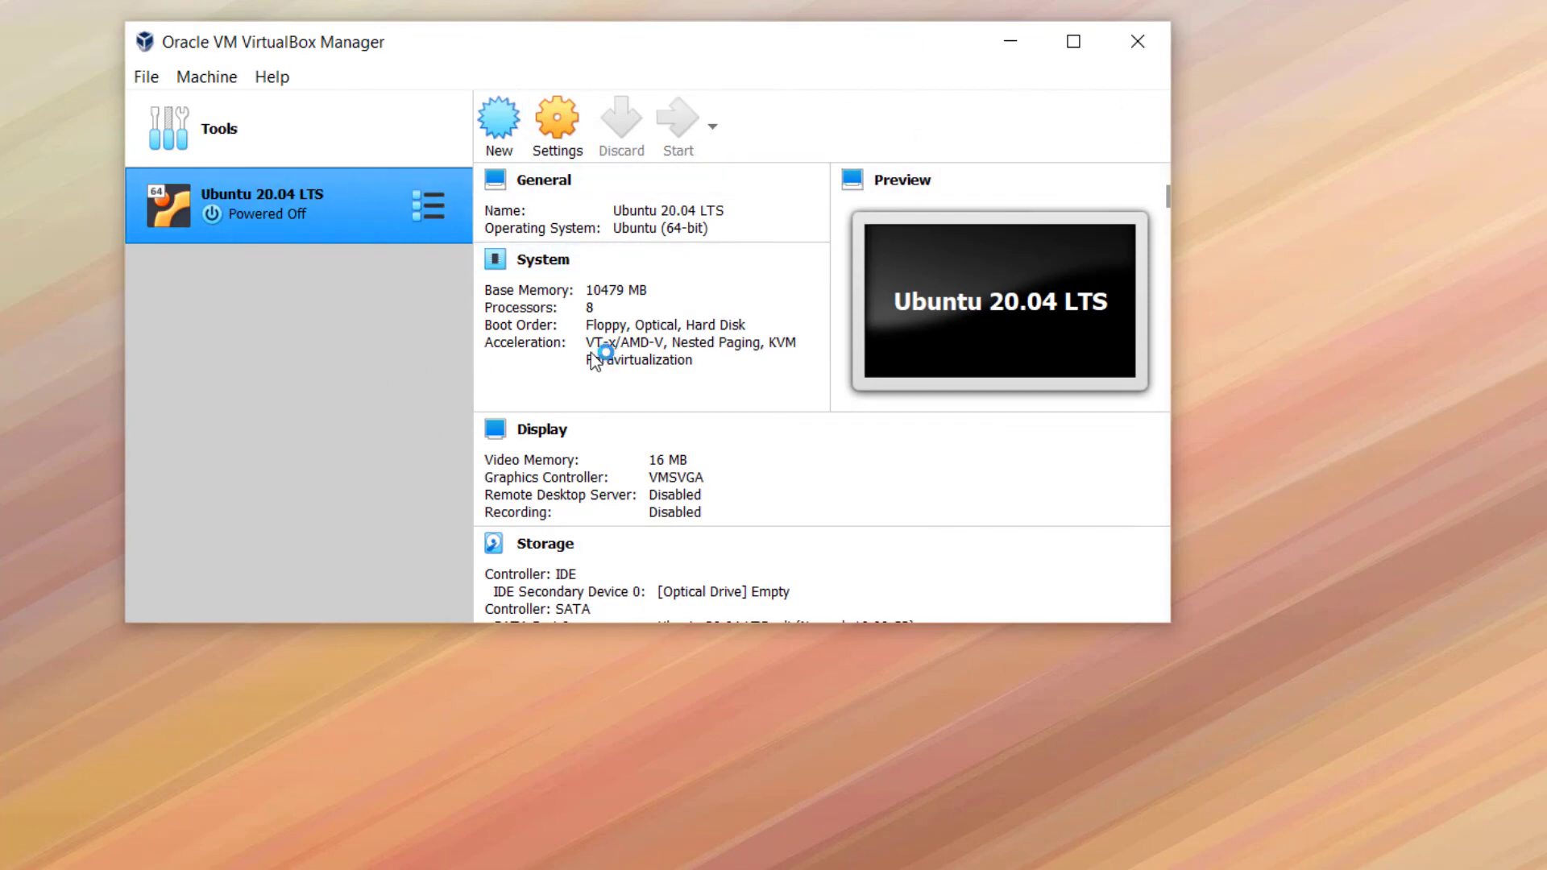